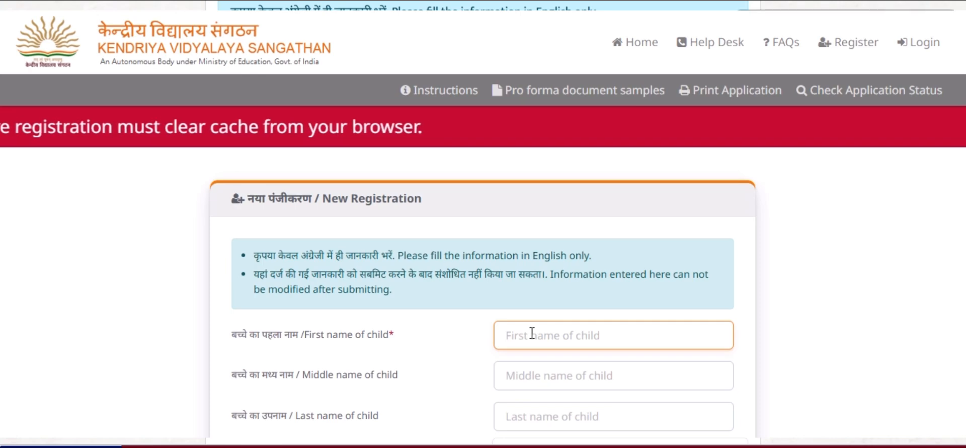
Enter the child's first and last names
{"action": "scroll", "coordinate": [483, 224], "scroll_direction": "down", "scroll_amount": 3}
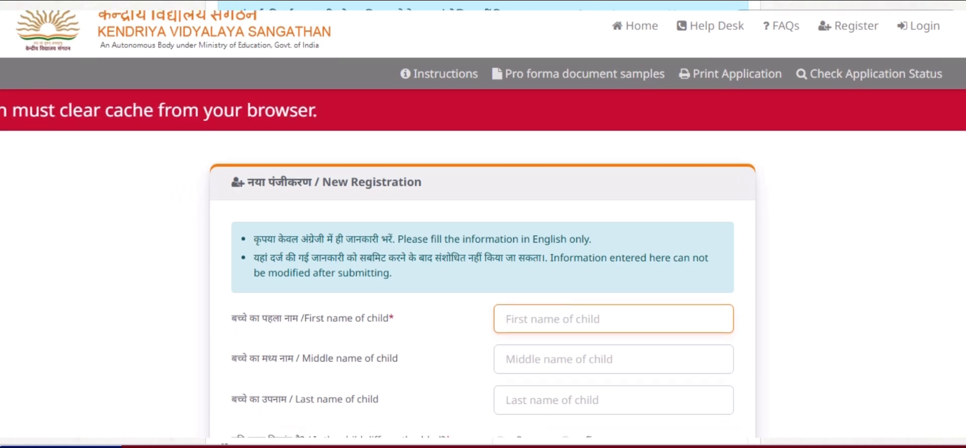
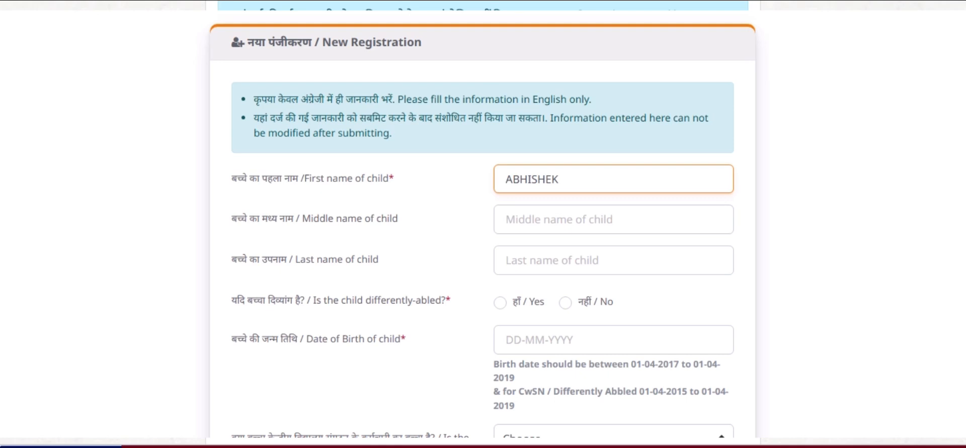
{"action": "left_click", "coordinate": [560, 265]}
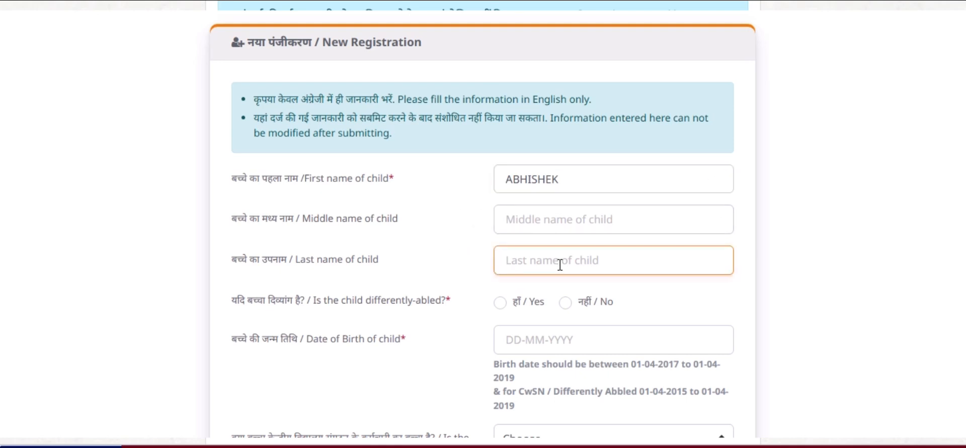
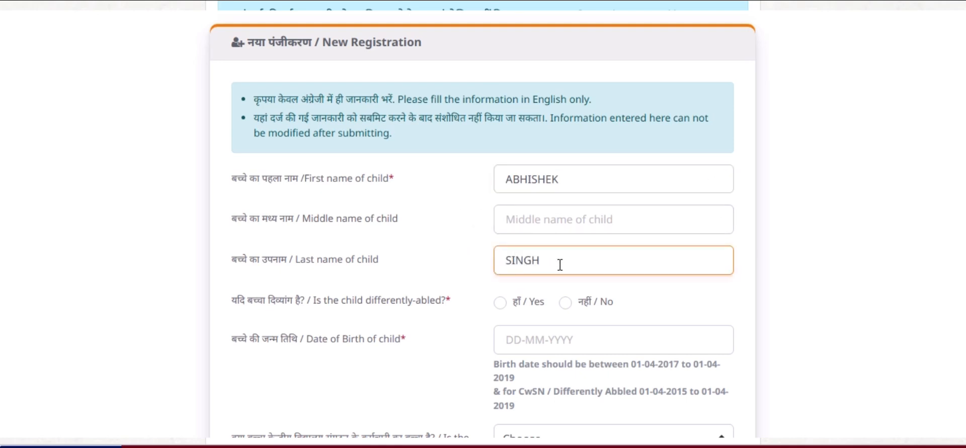
Mark the child as not differently-abled and try 1 March 2025 as birth date, dismissing the age alert
{"action": "scroll", "coordinate": [693, 307], "scroll_direction": "down", "scroll_amount": 1}
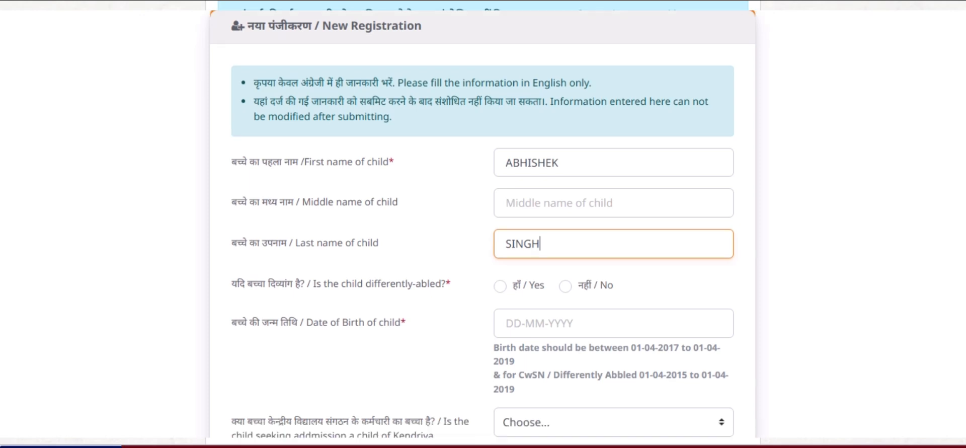
{"action": "scroll", "coordinate": [483, 227], "scroll_direction": "down", "scroll_amount": 2}
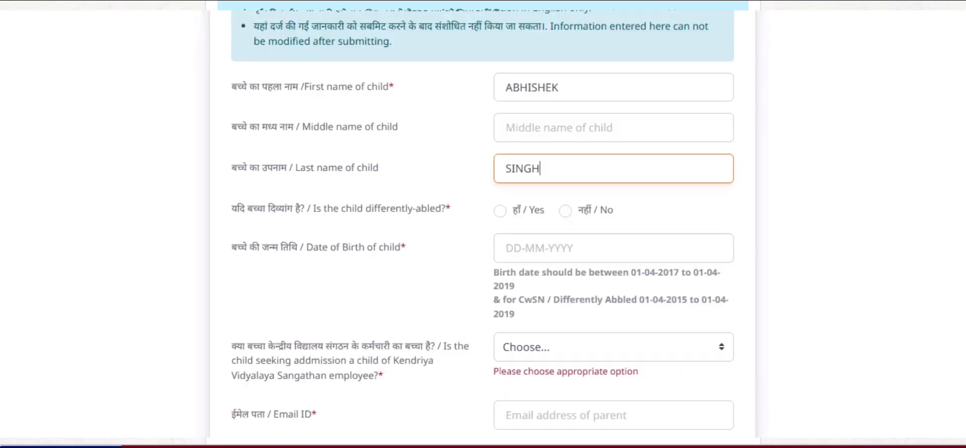
{"action": "left_click", "coordinate": [565, 211]}
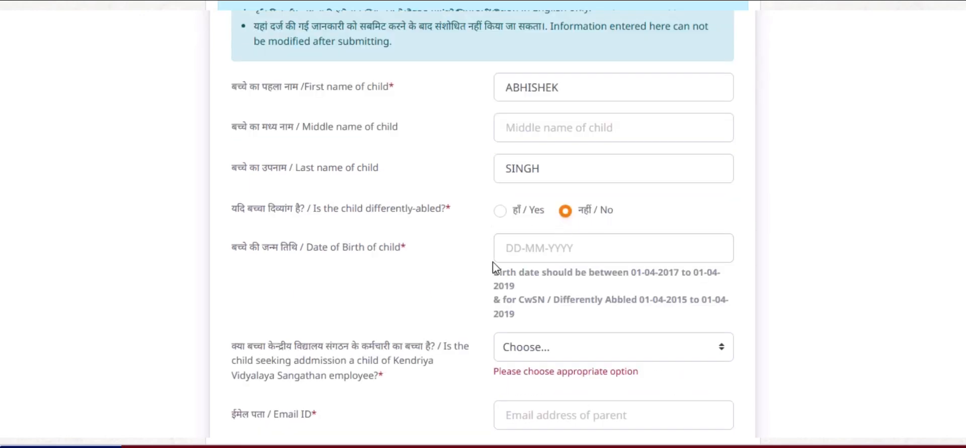
{"action": "left_click", "coordinate": [504, 251]}
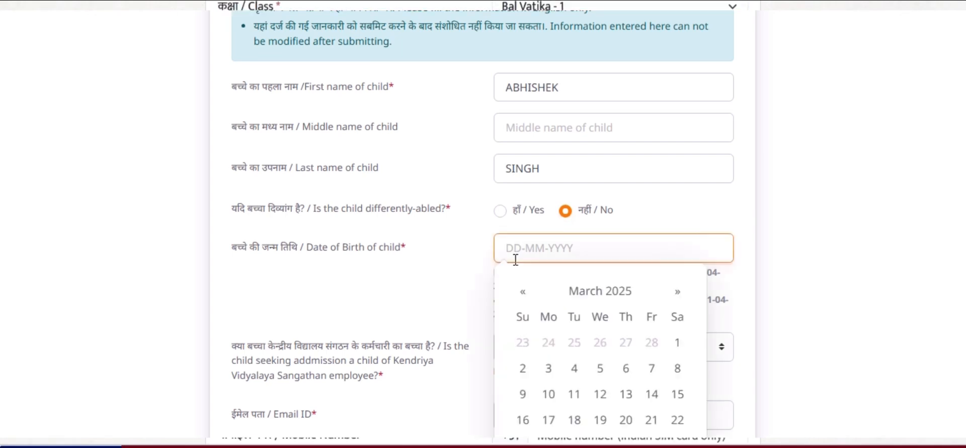
{"action": "left_click", "coordinate": [677, 343]}
{"action": "left_click", "coordinate": [499, 319]}
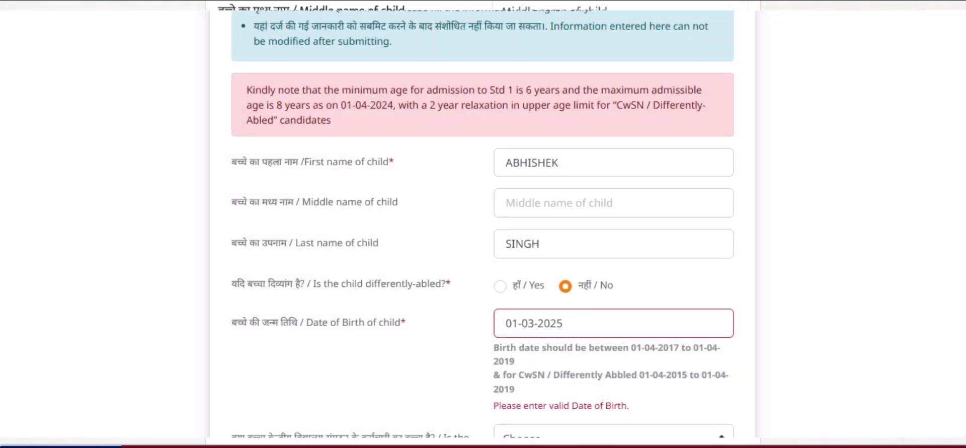
Change the child's birth date to 3 July 2024 and dismiss the age notice
{"action": "scroll", "coordinate": [869, 278], "scroll_direction": "down", "scroll_amount": 3}
{"action": "scroll", "coordinate": [482, 228], "scroll_direction": "down", "scroll_amount": 1}
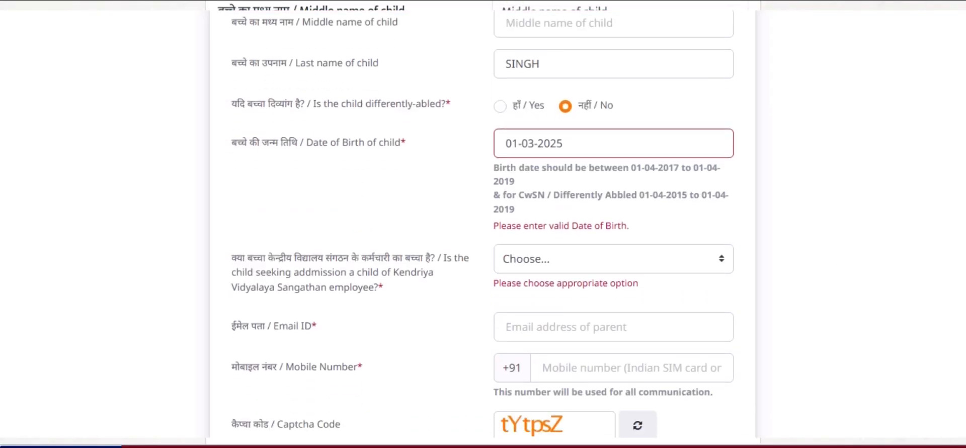
{"action": "scroll", "coordinate": [949, 280], "scroll_direction": "down", "scroll_amount": 2}
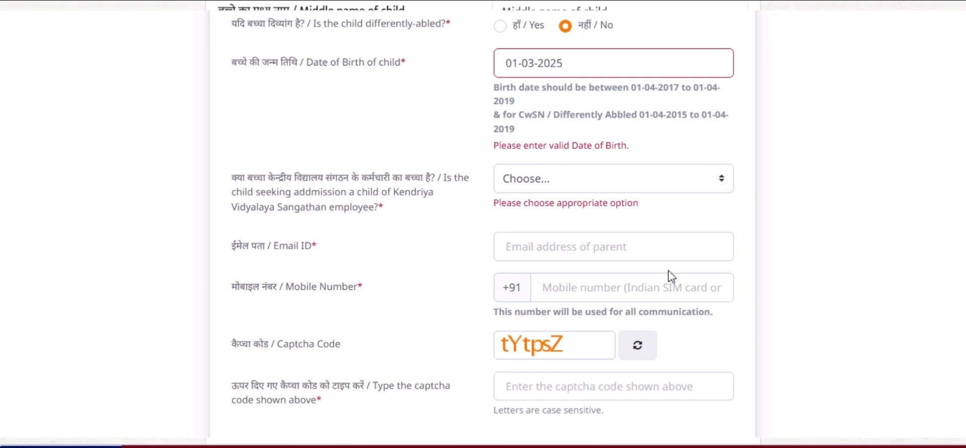
{"action": "left_click", "coordinate": [507, 63]}
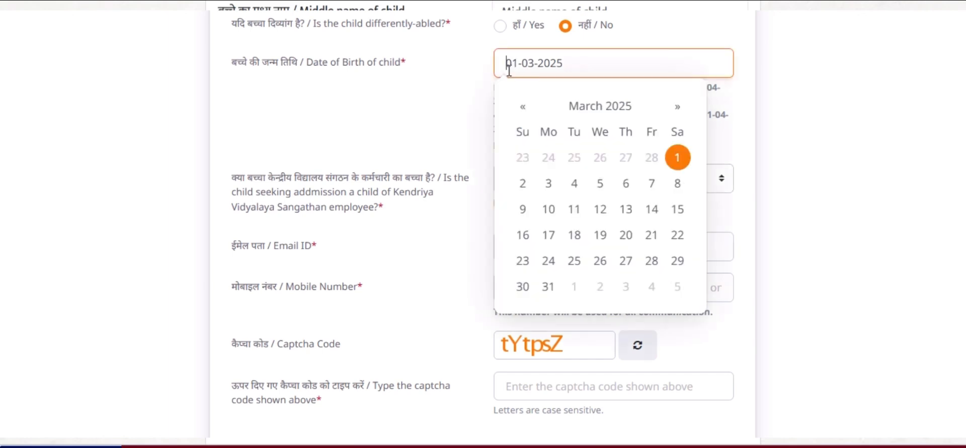
{"action": "left_click", "coordinate": [529, 112]}
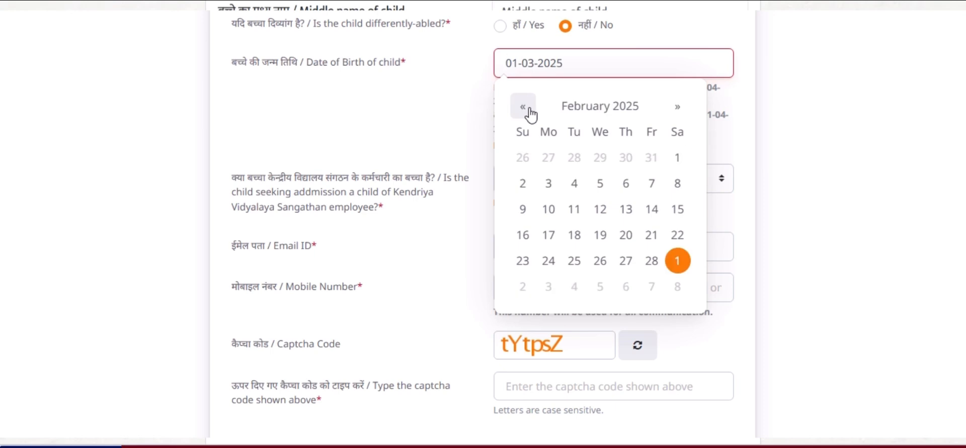
{"action": "left_click", "coordinate": [524, 108]}
{"action": "left_click", "coordinate": [525, 107]}
{"action": "left_click", "coordinate": [524, 108]}
{"action": "left_click", "coordinate": [525, 108]}
{"action": "left_click", "coordinate": [524, 107]}
{"action": "left_click", "coordinate": [524, 108]}
{"action": "left_click", "coordinate": [524, 107]}
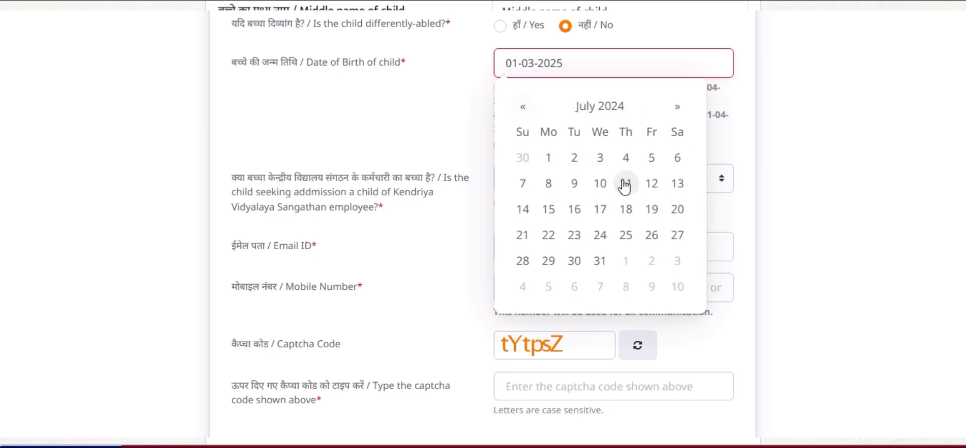
{"action": "left_click", "coordinate": [599, 162]}
{"action": "left_click", "coordinate": [476, 318]}
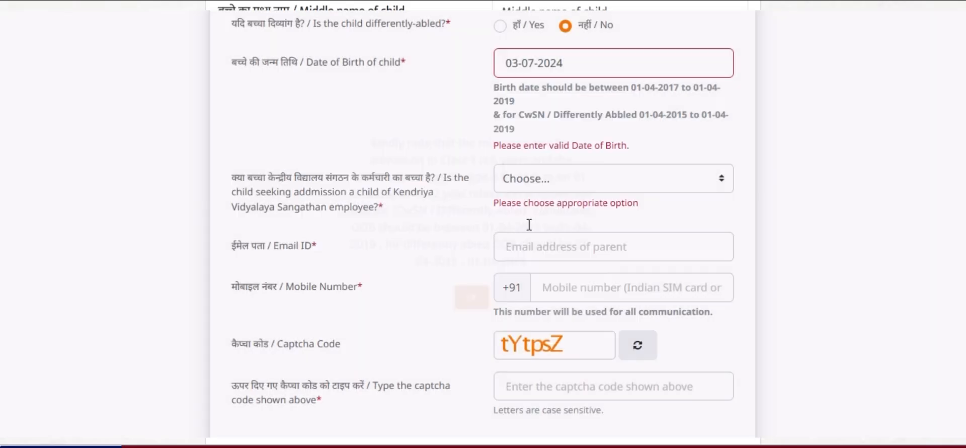
{"action": "left_click", "coordinate": [537, 184]}
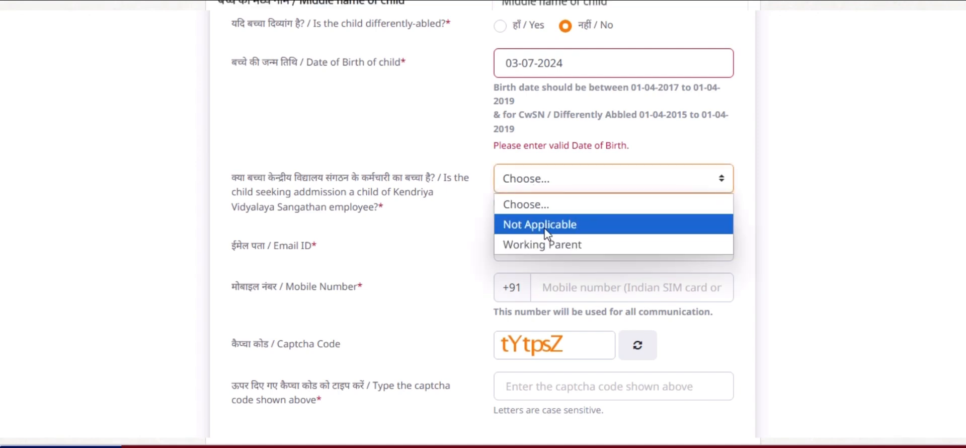
Answer Not Applicable to the KVS-employee question and enter the parent's email address
{"action": "left_click", "coordinate": [546, 229]}
{"action": "scroll", "coordinate": [567, 237], "scroll_direction": "down", "scroll_amount": 1}
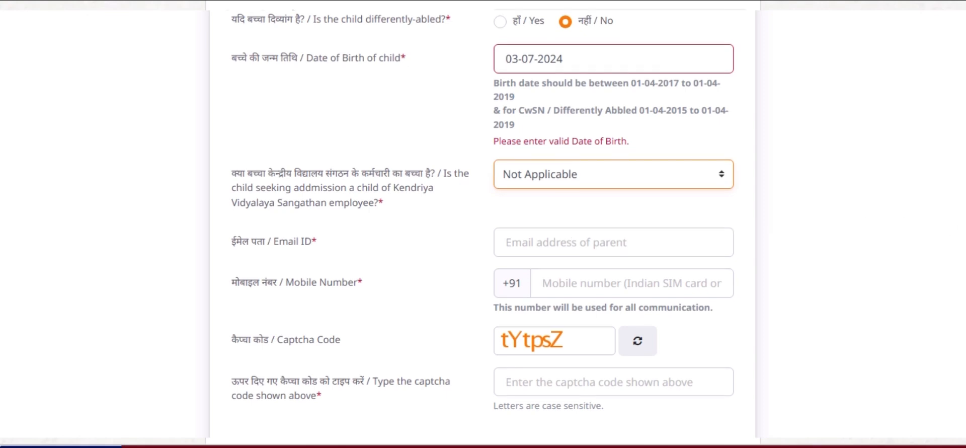
{"action": "scroll", "coordinate": [561, 211], "scroll_direction": "down", "scroll_amount": 3}
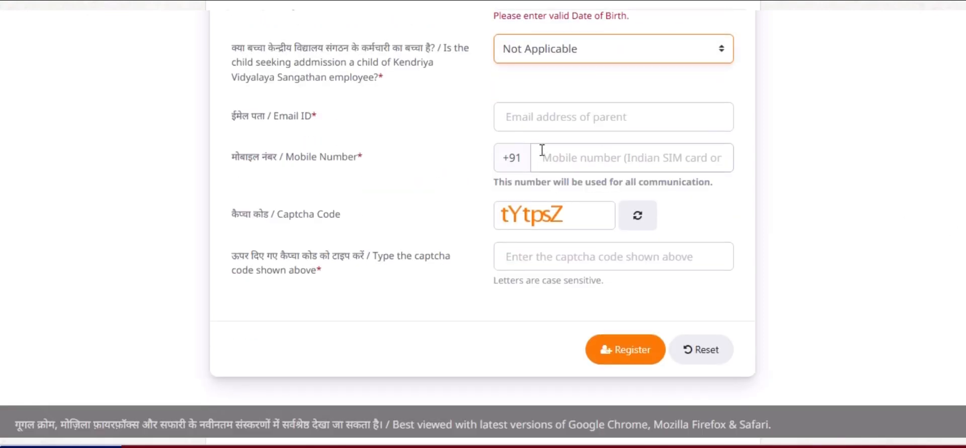
{"action": "left_click", "coordinate": [552, 121]}
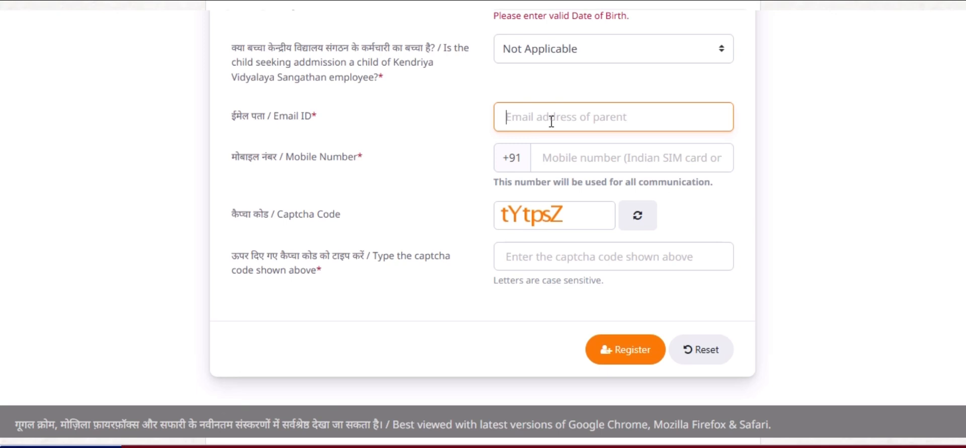
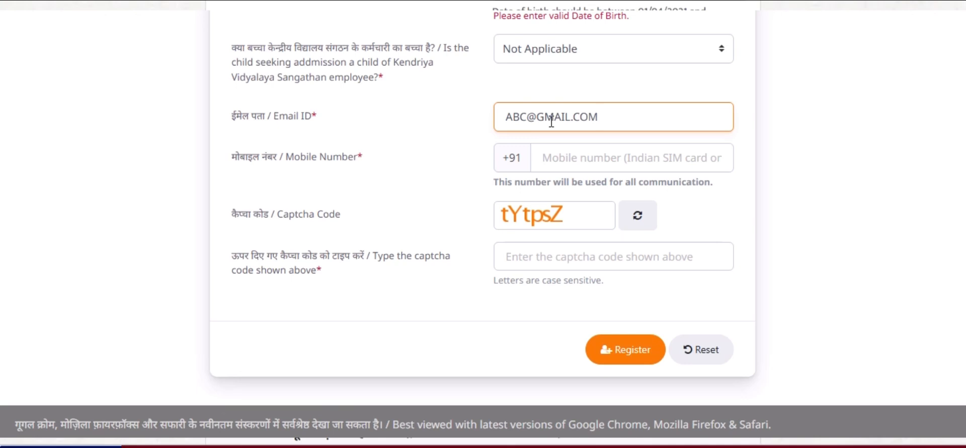
Enter the parent's mobile number and move to the captcha field
{"action": "left_click", "coordinate": [565, 156]}
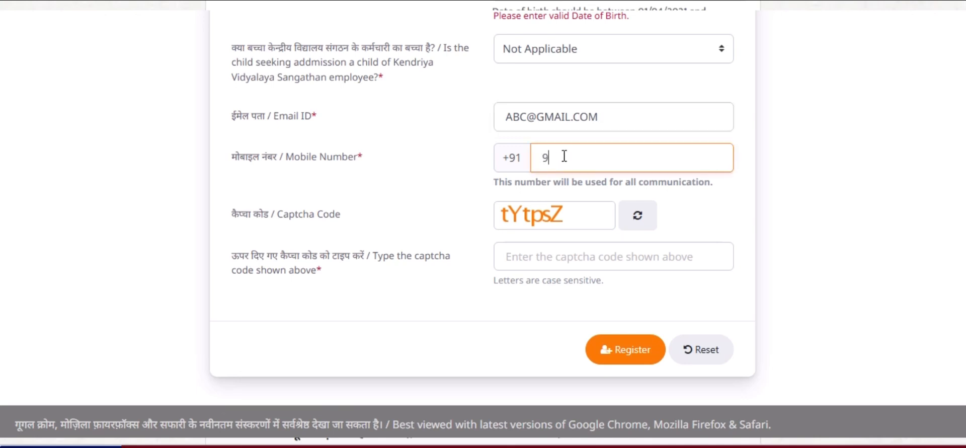
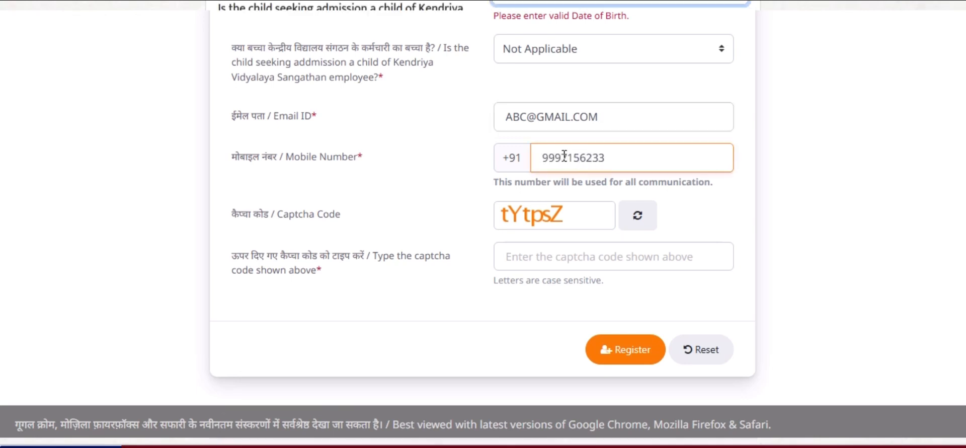
{"action": "left_click", "coordinate": [558, 253]}
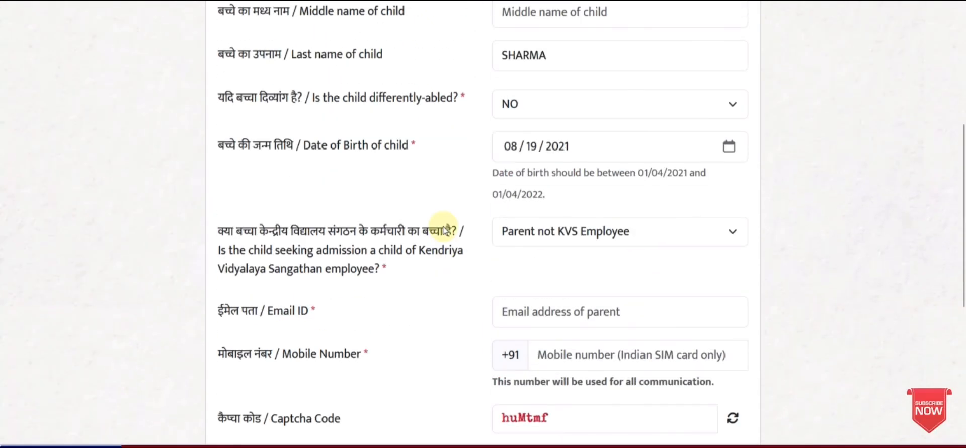
{"action": "scroll", "coordinate": [445, 228], "scroll_direction": "up", "scroll_amount": 2}
{"action": "scroll", "coordinate": [443, 229], "scroll_direction": "down", "scroll_amount": 3}
{"action": "scroll", "coordinate": [443, 229], "scroll_direction": "down", "scroll_amount": 5}
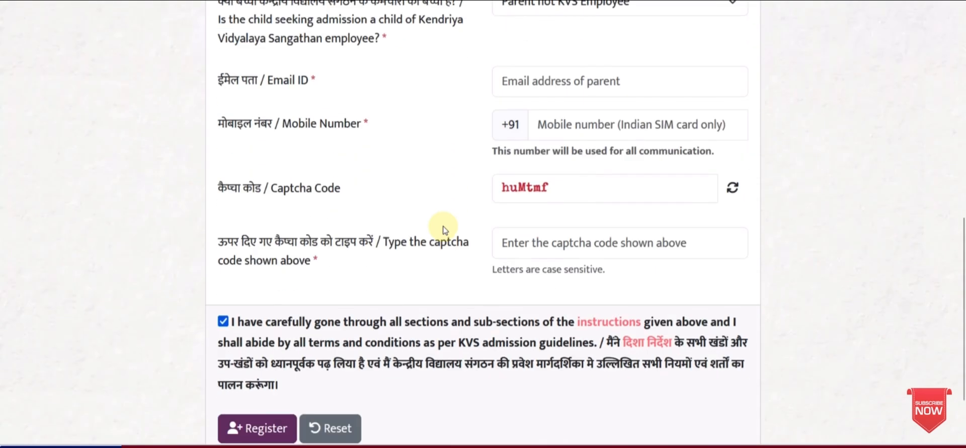
Submit the registration, then verify the mobile OTP and captcha to reach the confirmation
{"action": "left_click", "coordinate": [260, 345]}
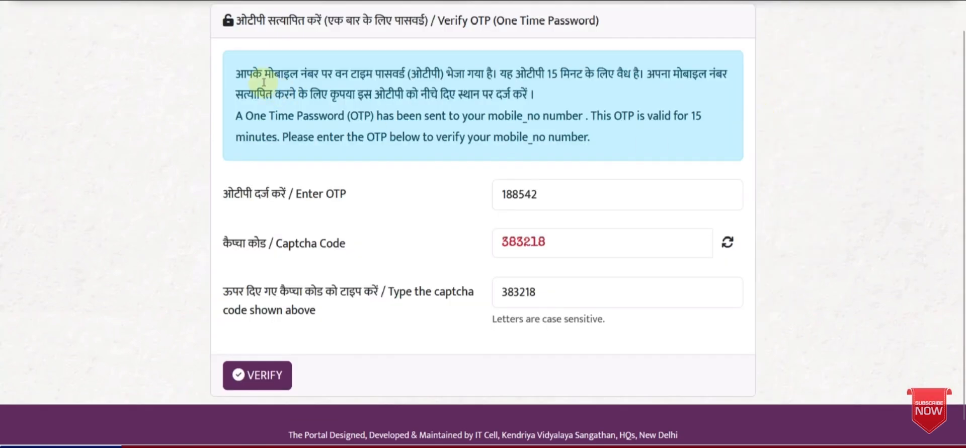
{"action": "left_click_drag", "start_coordinate": [350, 73], "coordinate": [422, 73]}
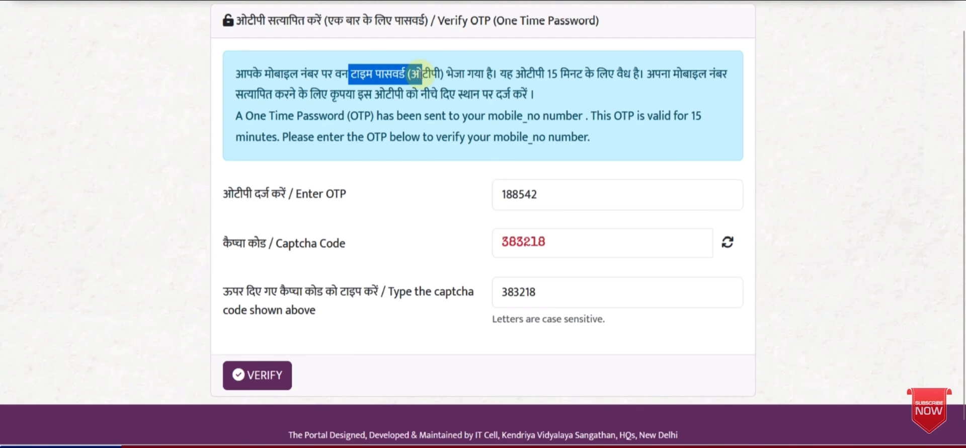
{"action": "left_click", "coordinate": [430, 76]}
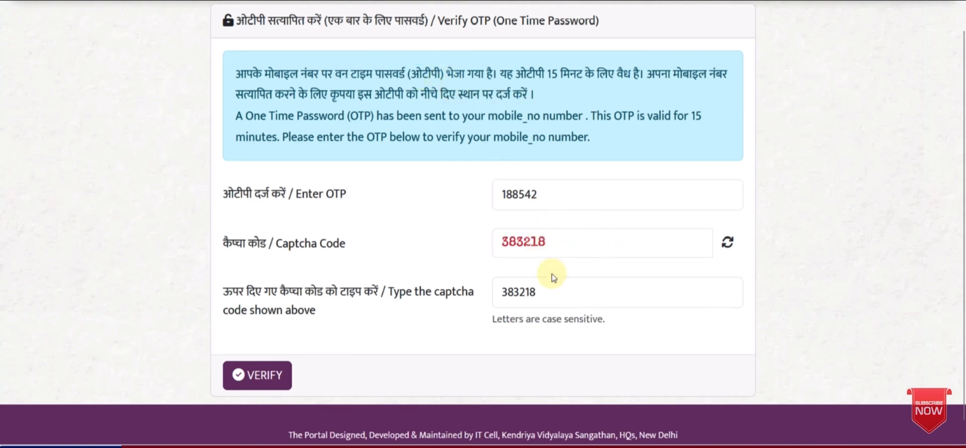
{"action": "left_click", "coordinate": [264, 377]}
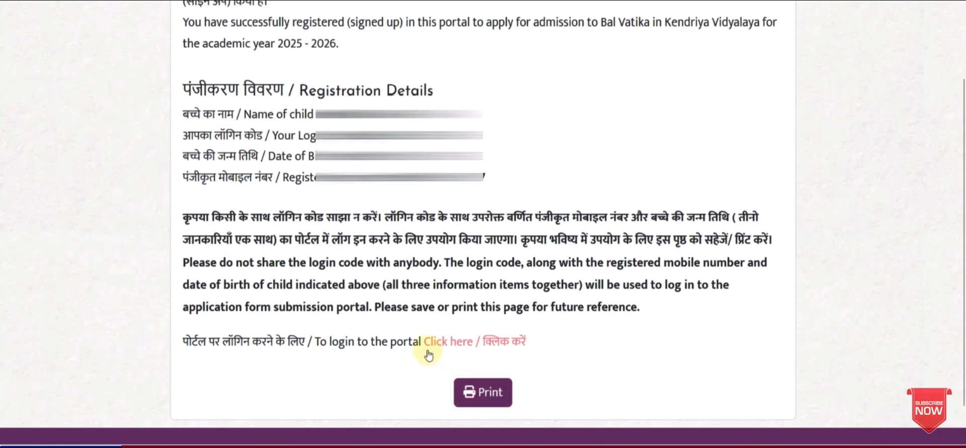
{"action": "left_click", "coordinate": [473, 347]}
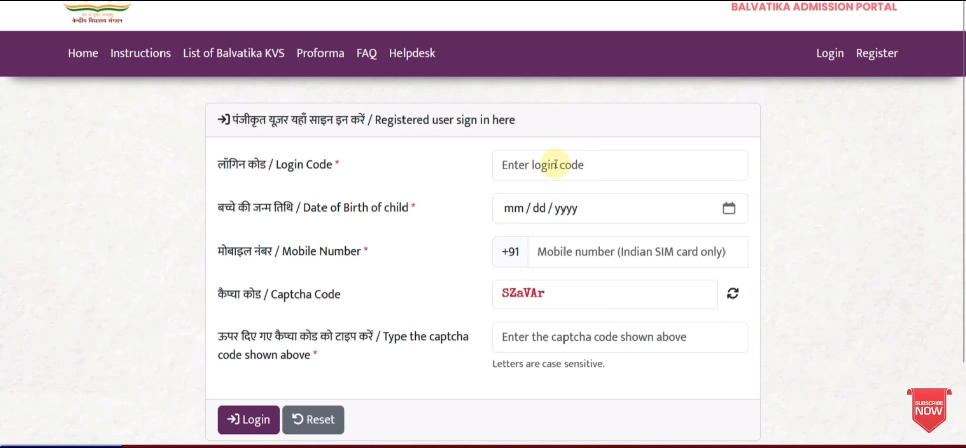
{"action": "left_click", "coordinate": [538, 208]}
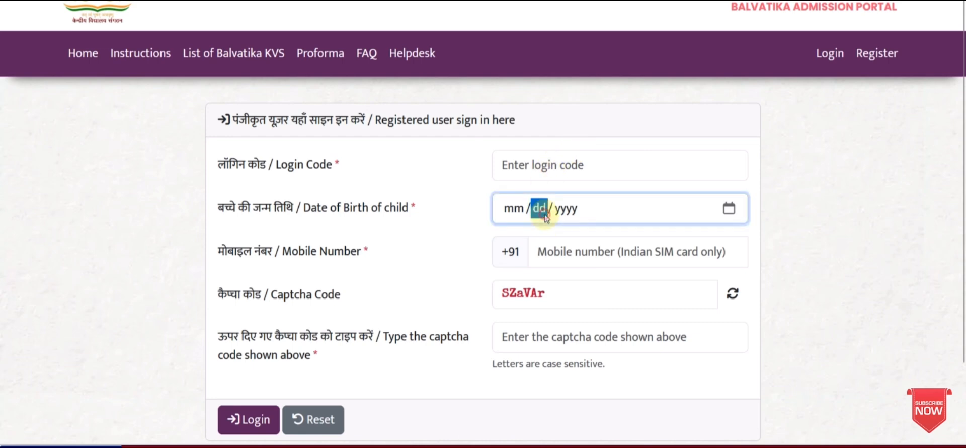
{"action": "left_click", "coordinate": [546, 252]}
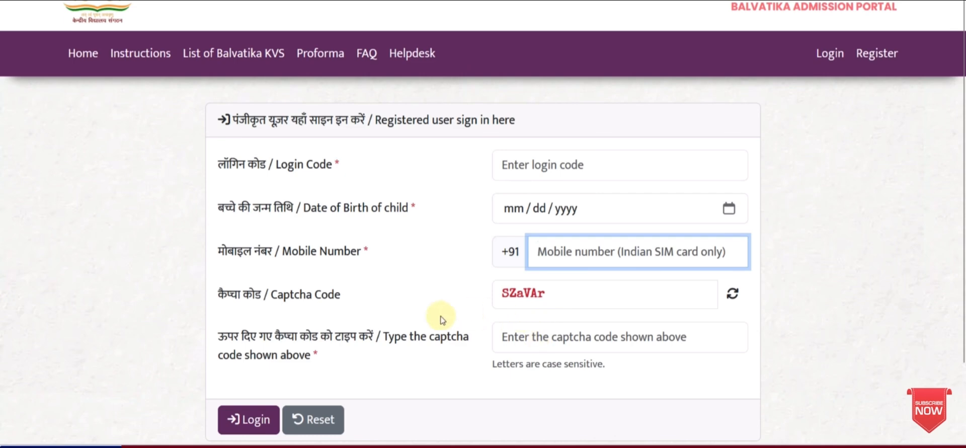
{"action": "scroll", "coordinate": [445, 322], "scroll_direction": "down", "scroll_amount": 2}
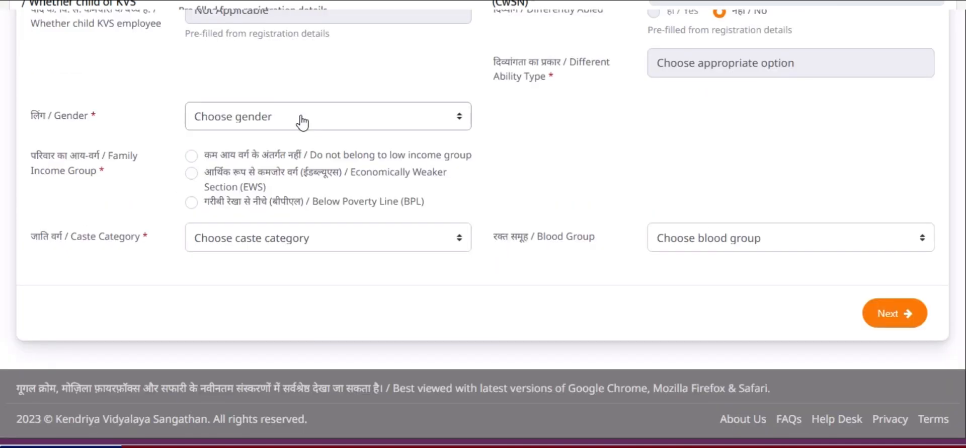
Set gender Male, blood group A +ve, caste OBC (Creamy Layer) and income group EWS
{"action": "left_click", "coordinate": [302, 122]}
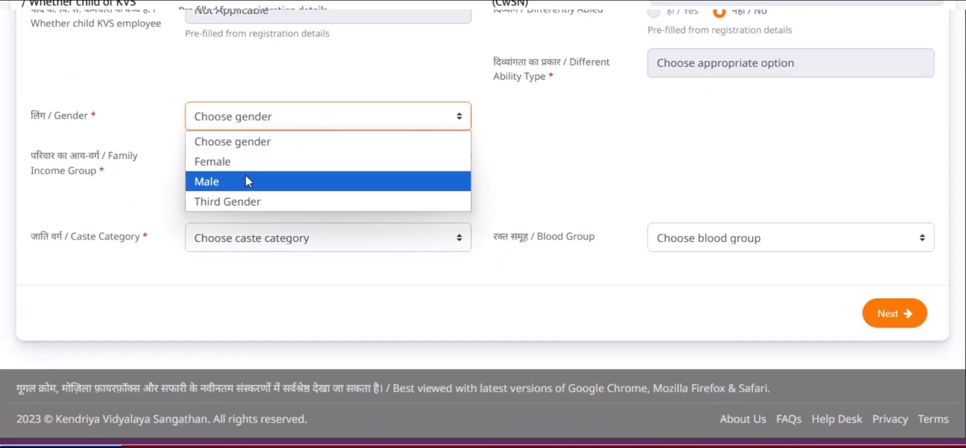
{"action": "left_click", "coordinate": [246, 180]}
{"action": "left_click", "coordinate": [669, 241]}
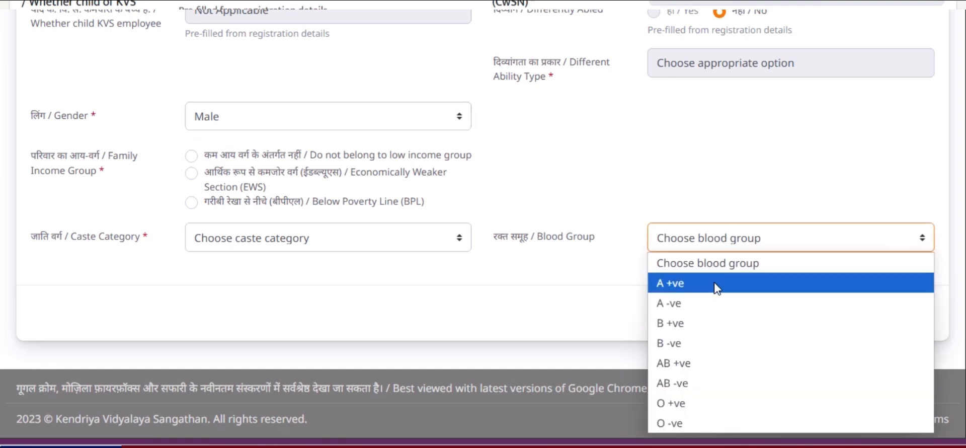
{"action": "left_click", "coordinate": [722, 282]}
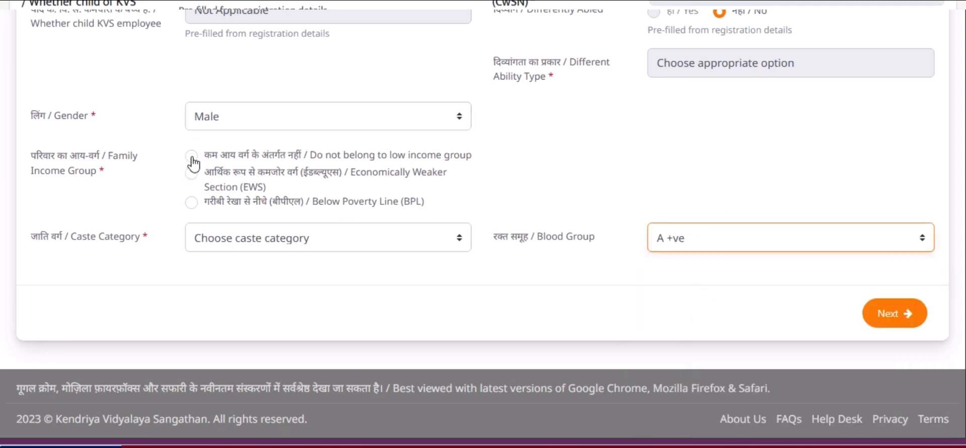
{"action": "left_click", "coordinate": [203, 245]}
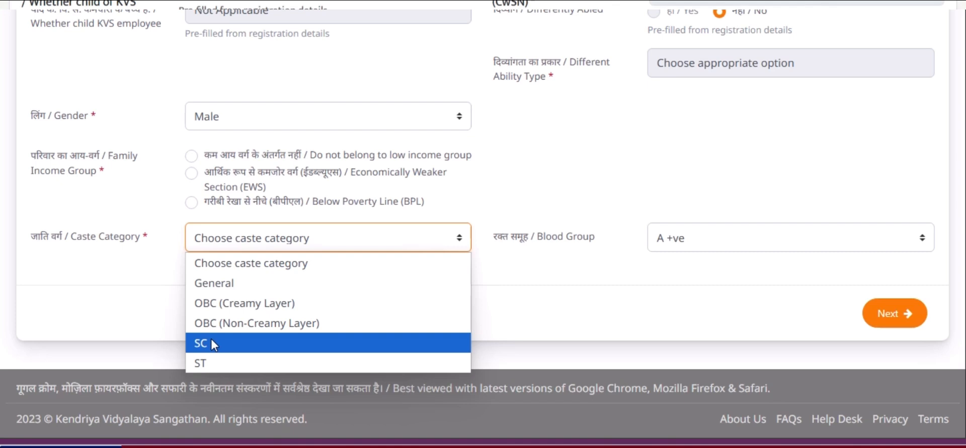
{"action": "left_click", "coordinate": [203, 310]}
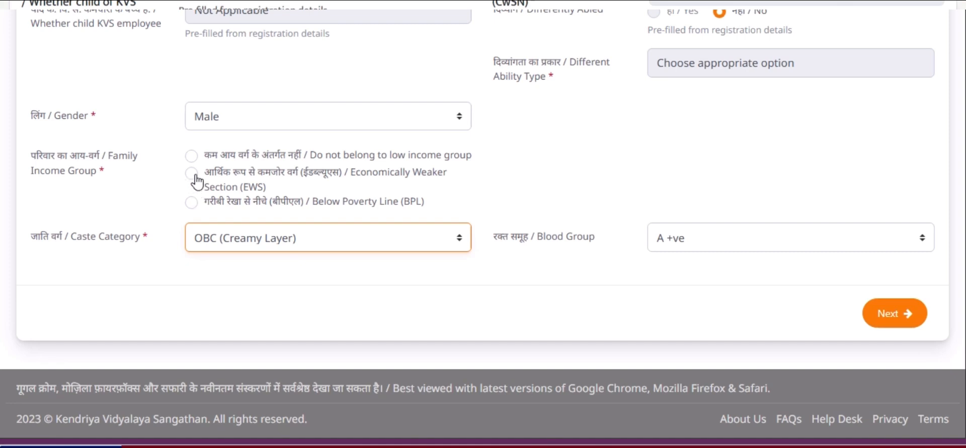
{"action": "left_click", "coordinate": [195, 174]}
{"action": "left_click", "coordinate": [670, 147]}
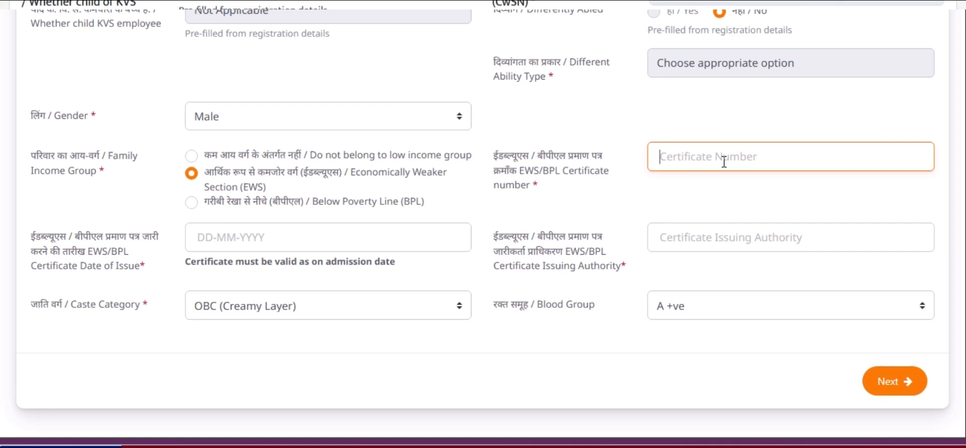
Enter 'tasilda' as certificate issuing authority, then switch income group to Below Poverty Line
{"action": "left_click", "coordinate": [237, 242]}
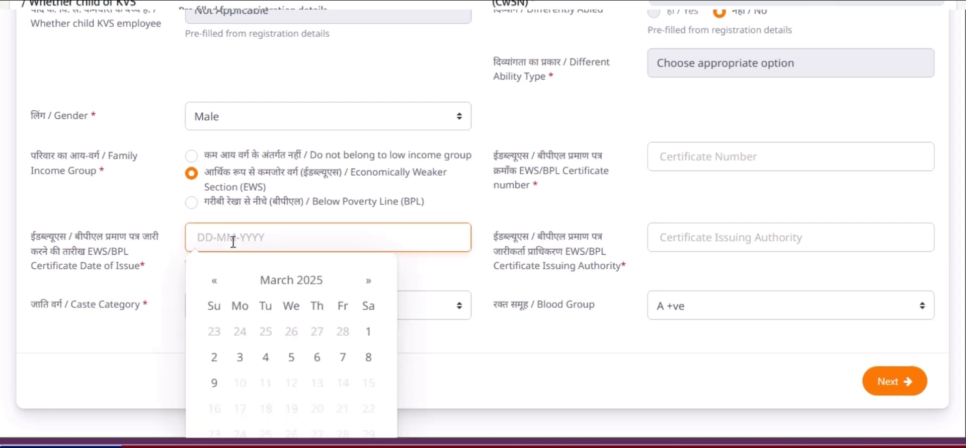
{"action": "left_click", "coordinate": [682, 240]}
{"action": "type", "text": "tasildar"}
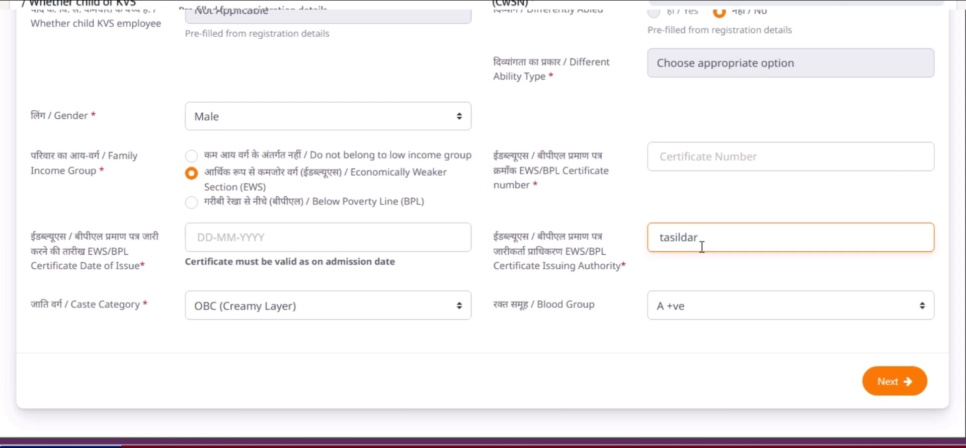
{"action": "left_click", "coordinate": [192, 202]}
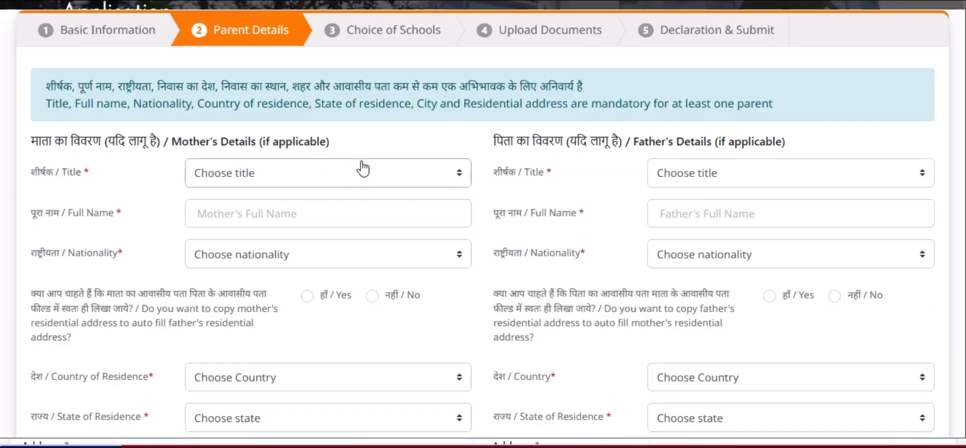
Set the mother's title to Ms., enter her full name and choose Indian nationality
{"action": "left_click", "coordinate": [316, 178]}
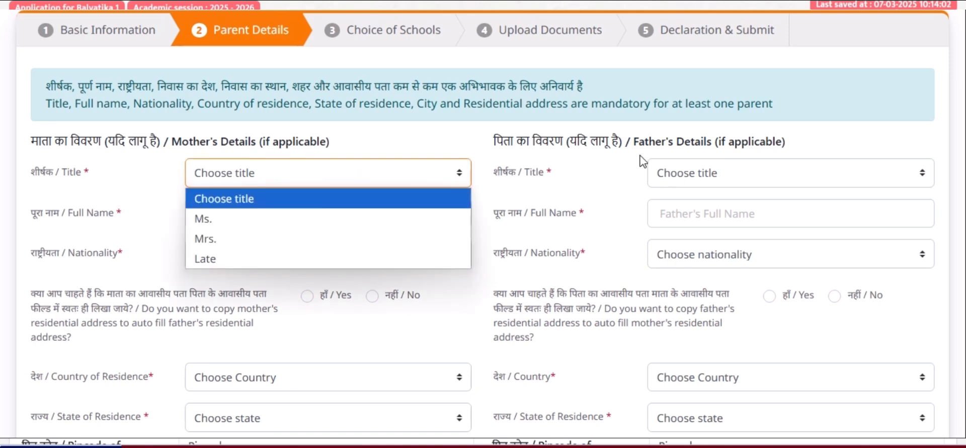
{"action": "left_click", "coordinate": [231, 222]}
{"action": "left_click", "coordinate": [228, 219]}
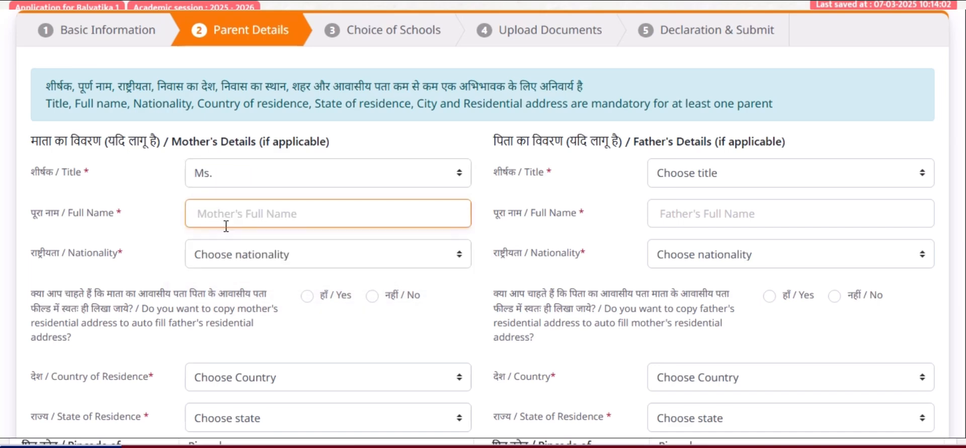
{"action": "type", "text": "anita"}
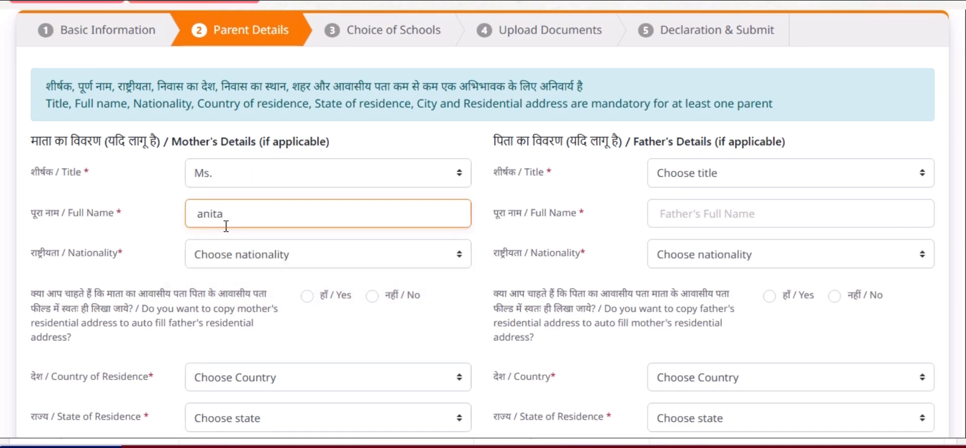
{"action": "left_click", "coordinate": [269, 261]}
{"action": "left_click", "coordinate": [225, 311]}
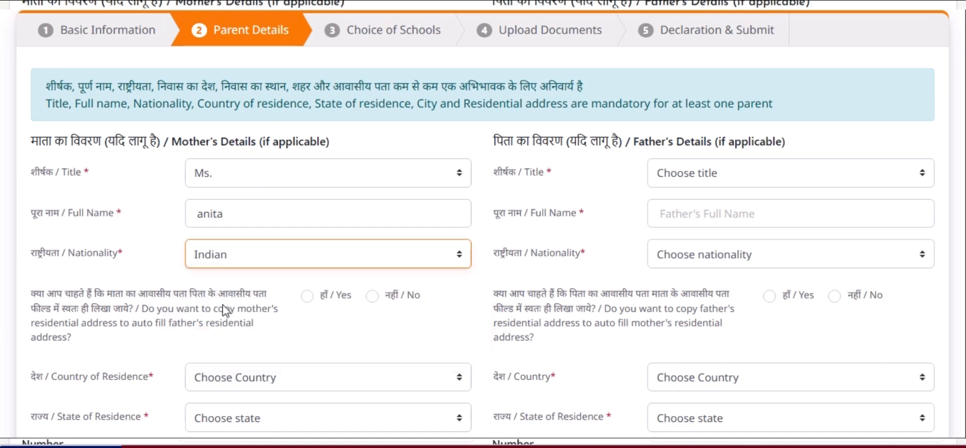
Decline address copying and set the mother's residence to India, Uttar Pradesh
{"action": "left_click", "coordinate": [374, 300]}
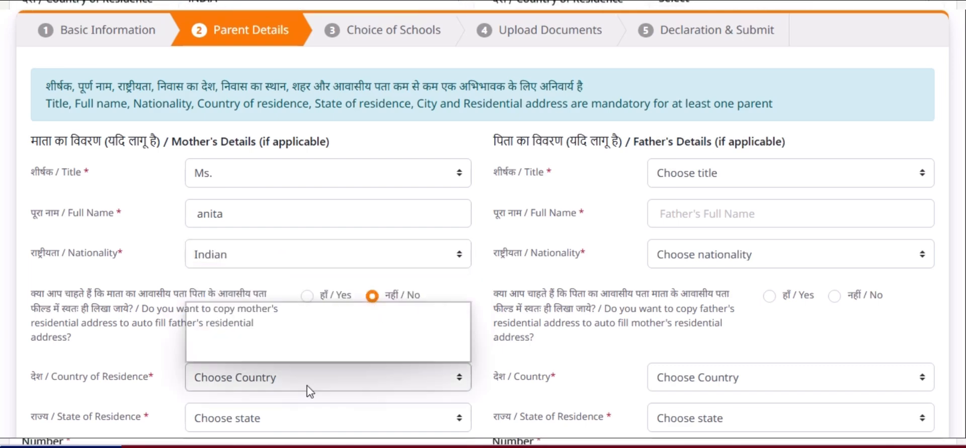
{"action": "left_click", "coordinate": [253, 334]}
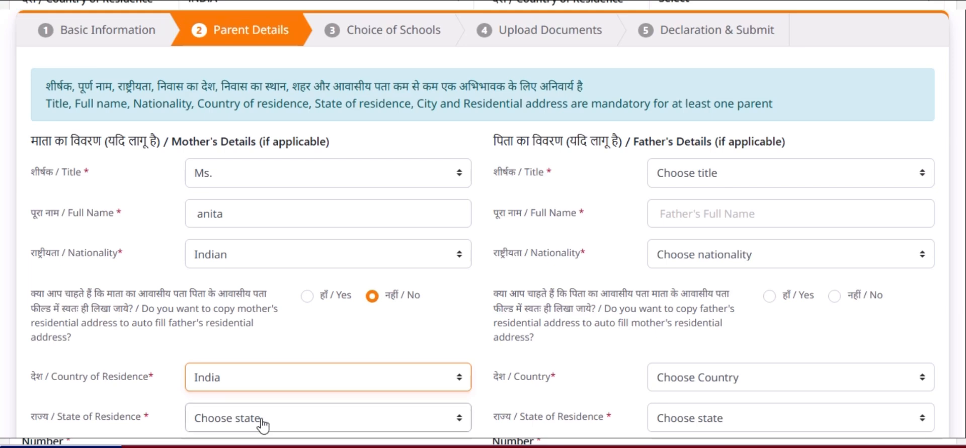
{"action": "left_click", "coordinate": [262, 425]}
{"action": "key", "text": "u"}
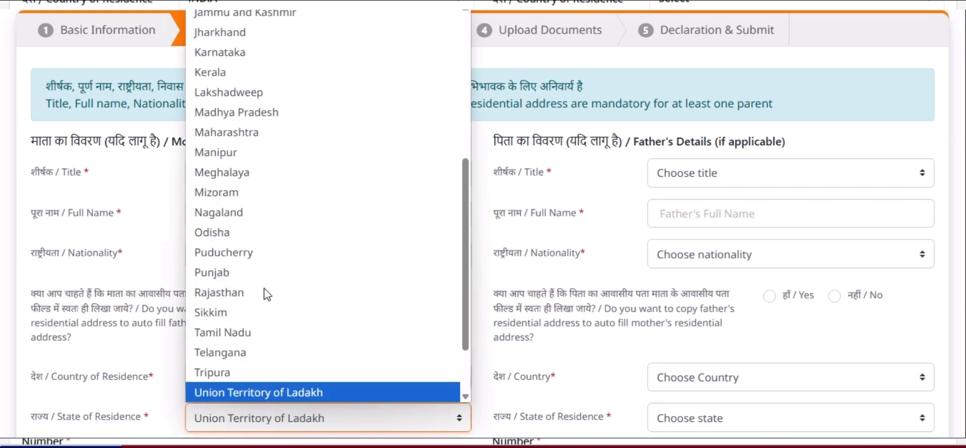
{"action": "key", "text": "u"}
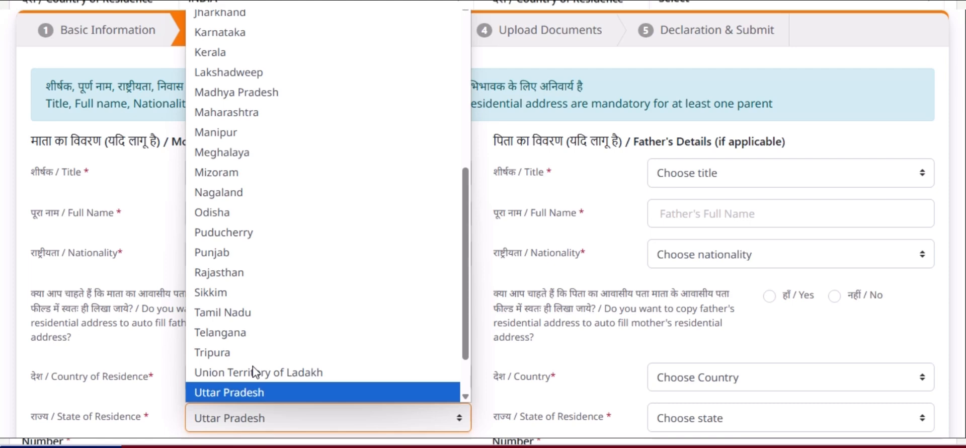
{"action": "key", "text": "Return"}
{"action": "scroll", "coordinate": [253, 373], "scroll_direction": "down", "scroll_amount": 1}
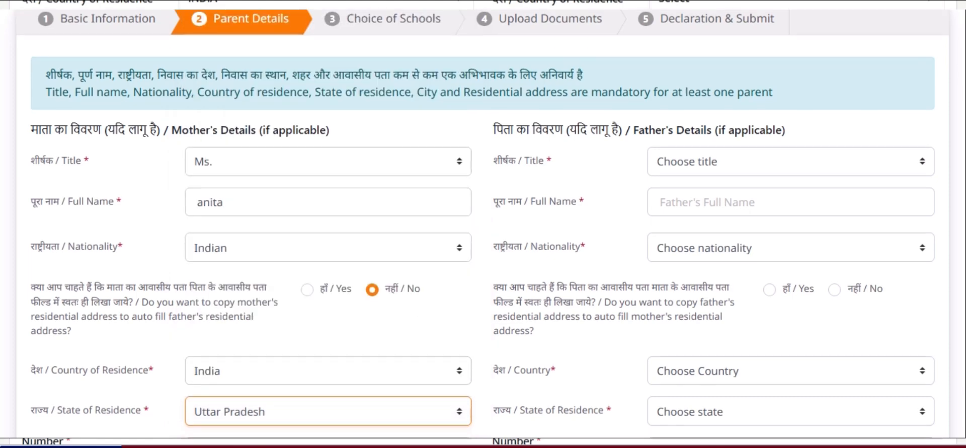
{"action": "scroll", "coordinate": [104, 155], "scroll_direction": "down", "scroll_amount": 6}
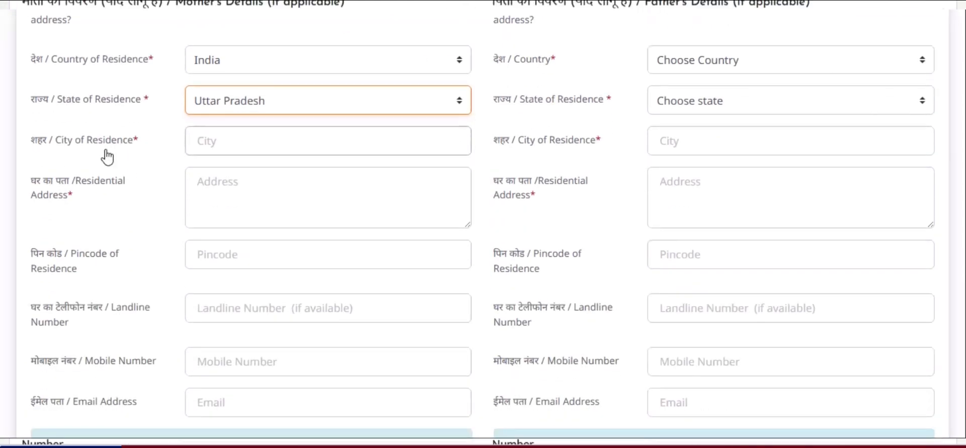
Enter the mother's city, residential address and pincode
{"action": "left_click", "coordinate": [234, 140]}
{"action": "type", "text": "meerut"}
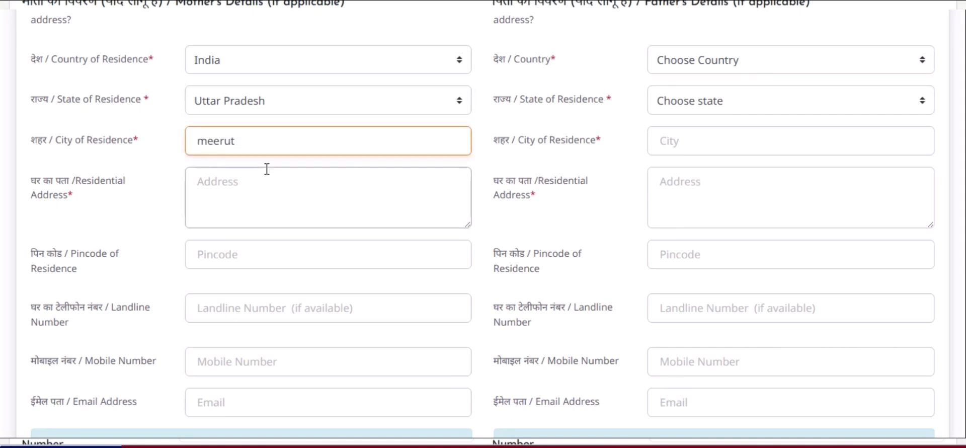
{"action": "left_click", "coordinate": [225, 191]}
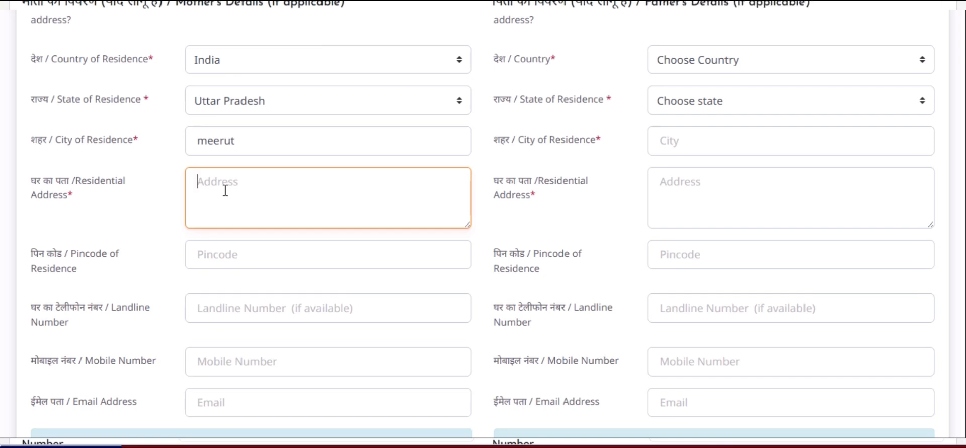
{"action": "type", "text": "meru"}
{"action": "left_click", "coordinate": [202, 256]}
{"action": "type", "text": "25011"}
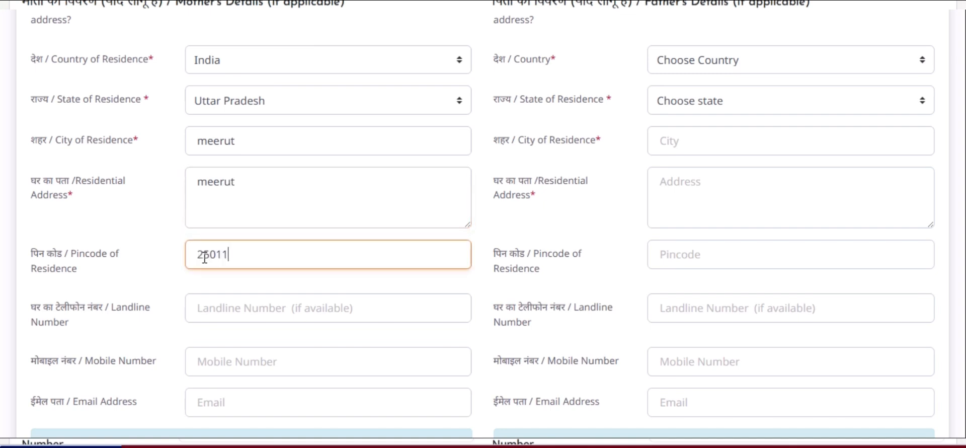
{"action": "type", "text": "0"}
Fill in the mother's occupation and organisation fields
{"action": "scroll", "coordinate": [483, 224], "scroll_direction": "down", "scroll_amount": 3}
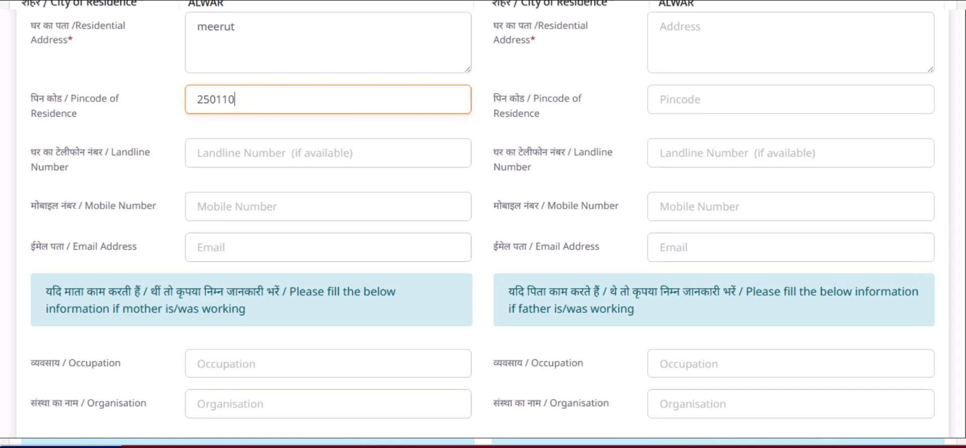
{"action": "scroll", "coordinate": [483, 214], "scroll_direction": "down", "scroll_amount": 1}
{"action": "scroll", "coordinate": [483, 224], "scroll_direction": "down", "scroll_amount": 2}
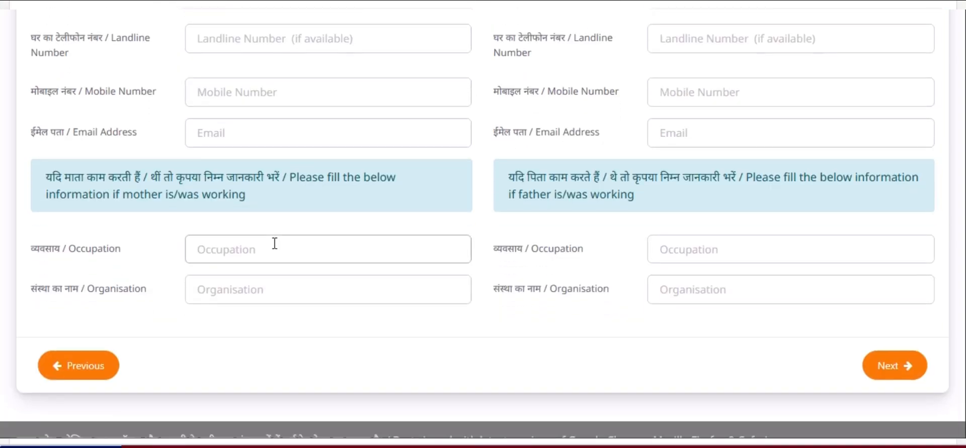
{"action": "left_click", "coordinate": [246, 245]}
{"action": "type", "text": "labo"}
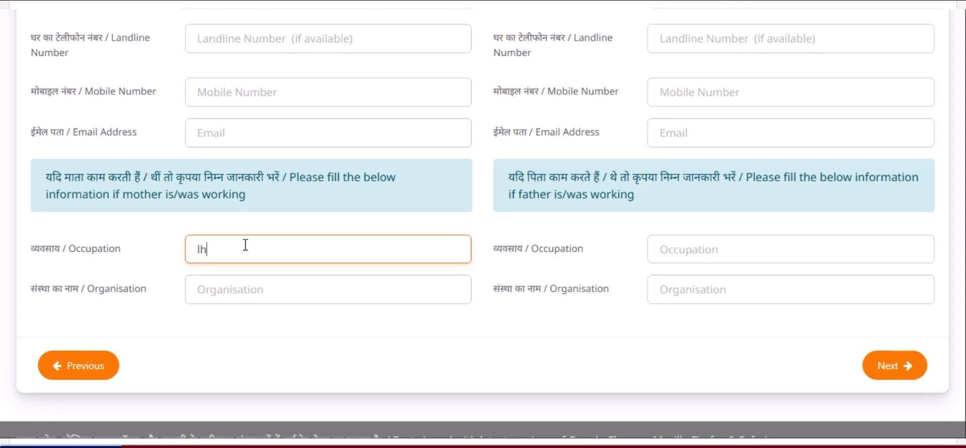
{"action": "type", "text": "ouse"}
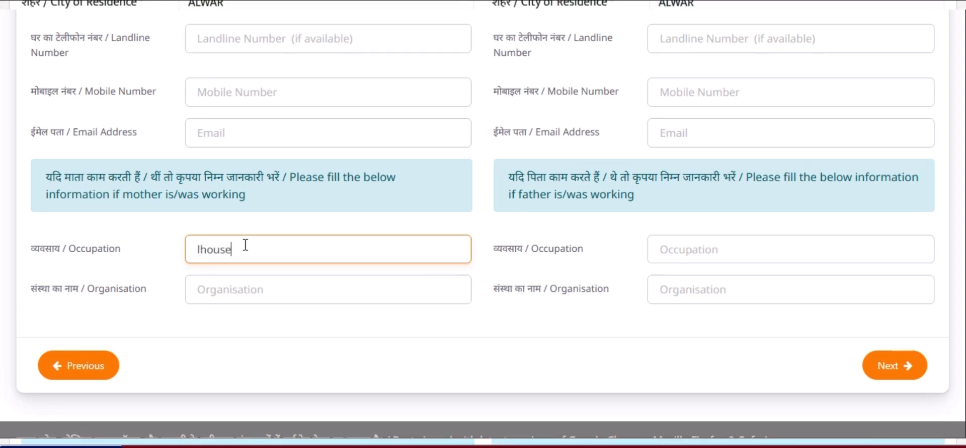
{"action": "left_click", "coordinate": [226, 292]}
{"action": "type", "text": "meenu"}
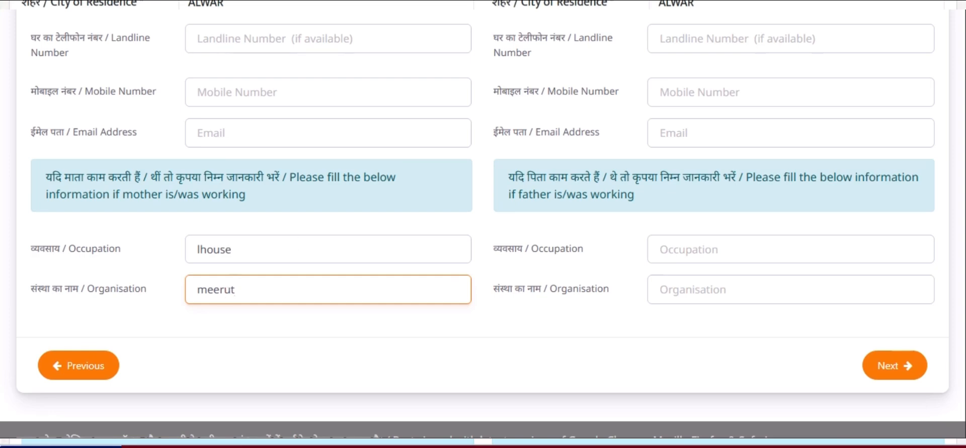
{"action": "scroll", "coordinate": [483, 224], "scroll_direction": "up", "scroll_amount": 10}
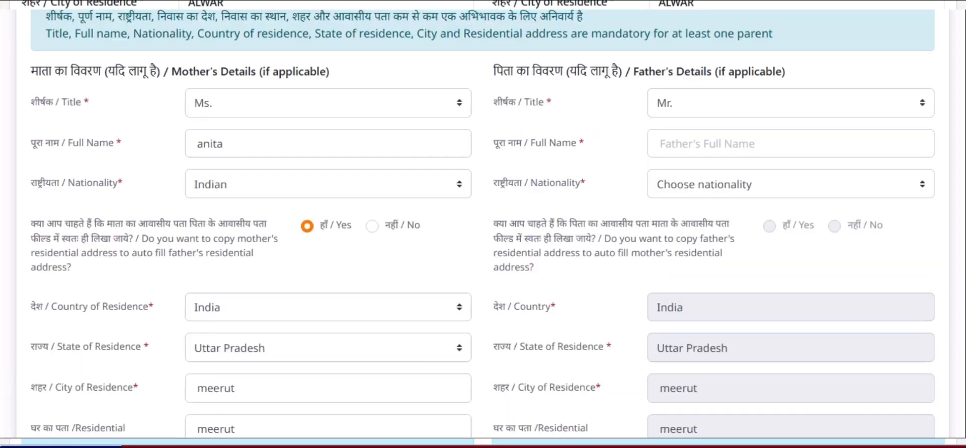
Set the father's nationality to Indian and begin editing his occupation
{"action": "left_click", "coordinate": [709, 140]}
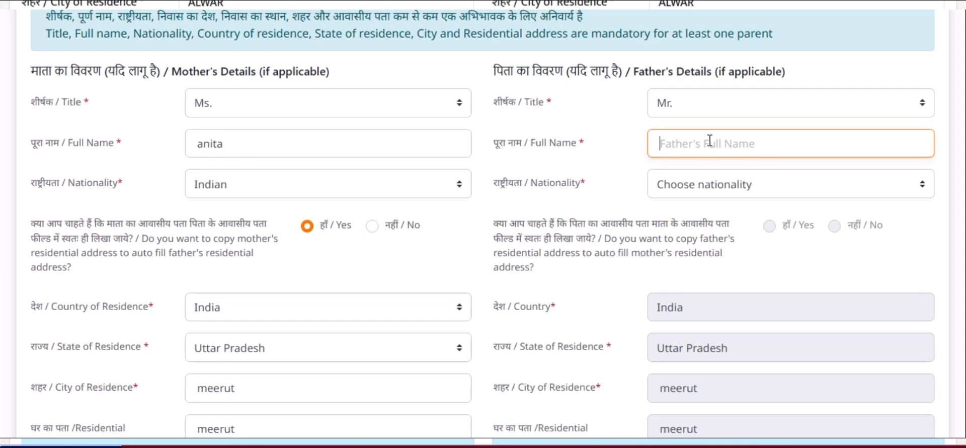
{"action": "left_click", "coordinate": [704, 190]}
{"action": "left_click", "coordinate": [694, 229]}
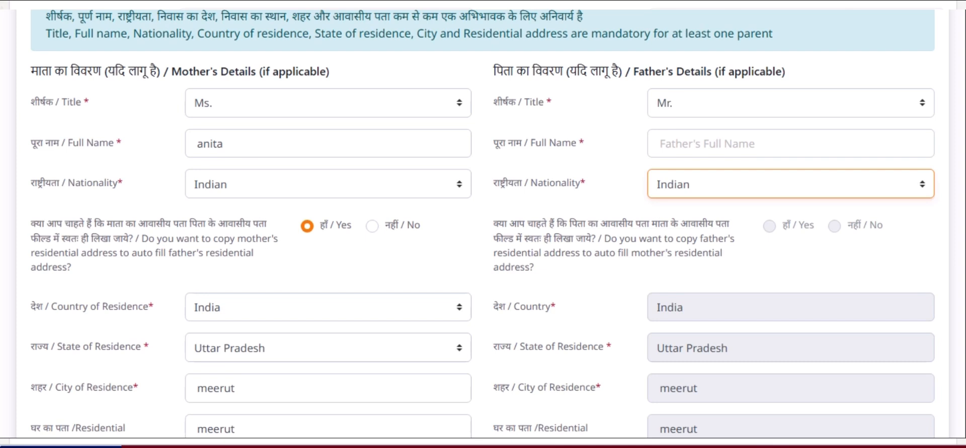
{"action": "scroll", "coordinate": [483, 224], "scroll_direction": "down", "scroll_amount": 5}
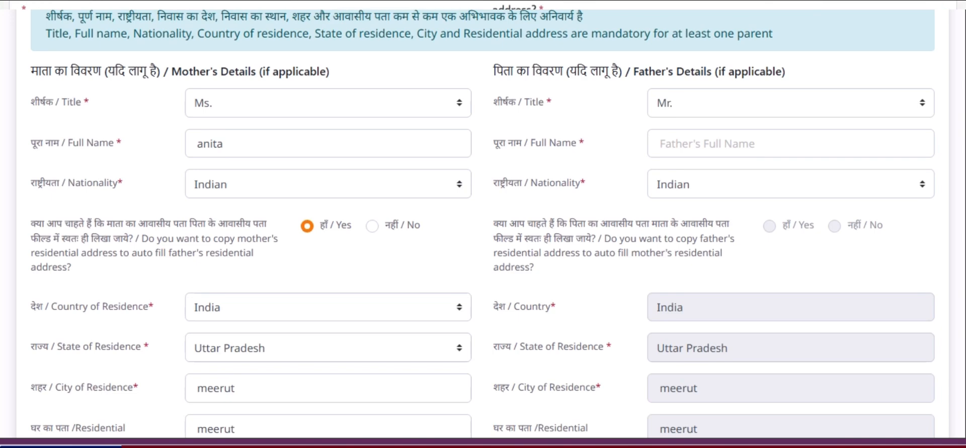
{"action": "scroll", "coordinate": [953, 301], "scroll_direction": "down", "scroll_amount": 10}
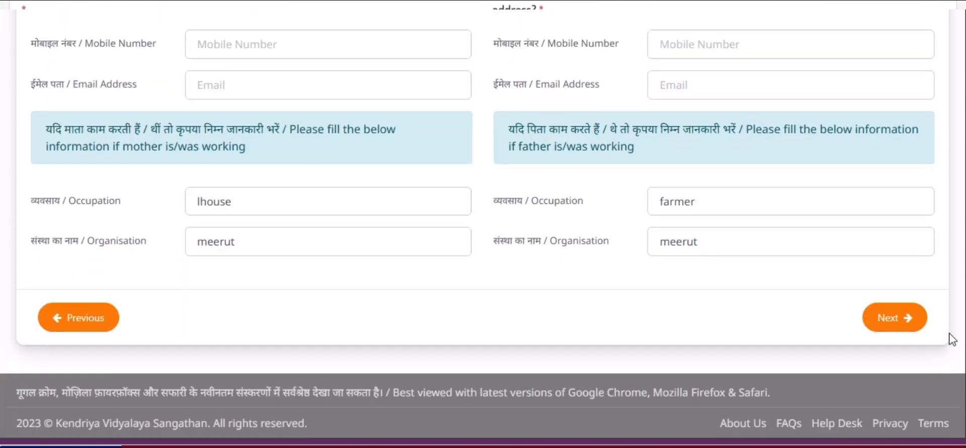
{"action": "left_click", "coordinate": [705, 197]}
{"action": "left_click", "coordinate": [724, 246]}
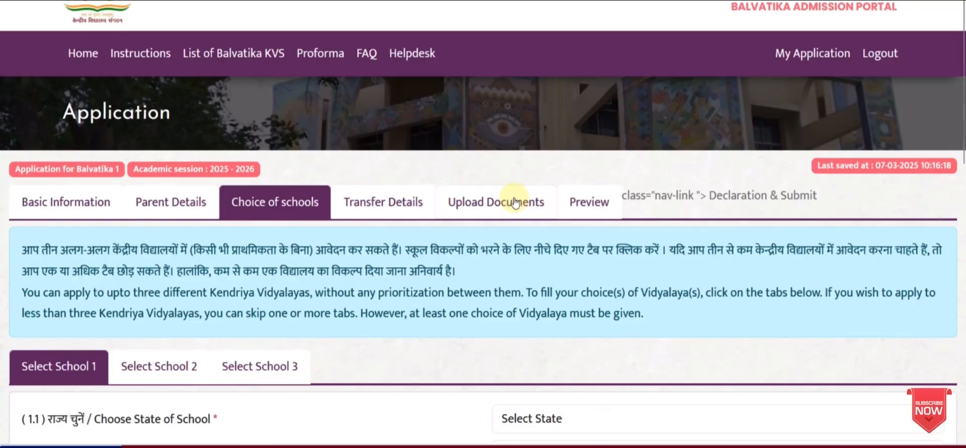
{"action": "scroll", "coordinate": [365, 239], "scroll_direction": "down", "scroll_amount": 2}
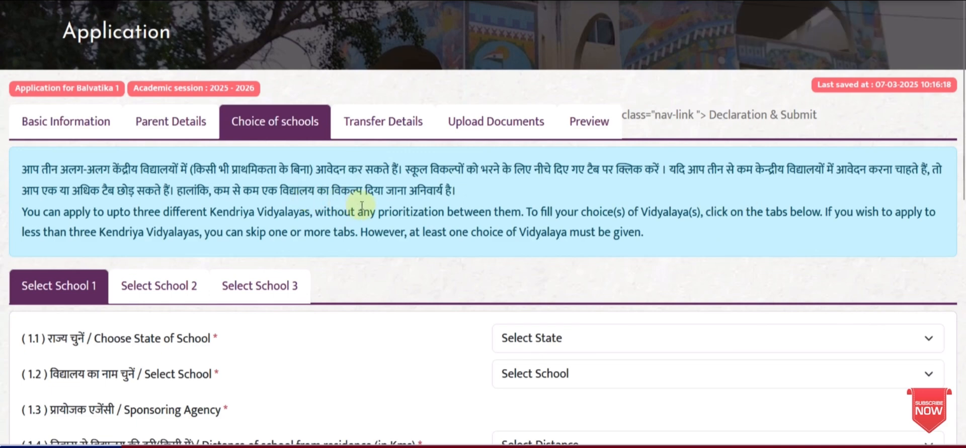
{"action": "scroll", "coordinate": [366, 213], "scroll_direction": "down", "scroll_amount": 3}
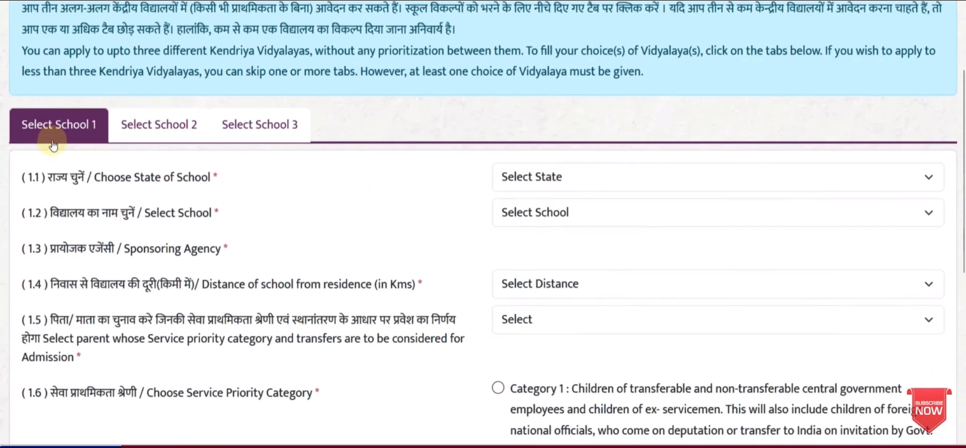
{"action": "left_click", "coordinate": [151, 126]}
{"action": "left_click", "coordinate": [254, 126]}
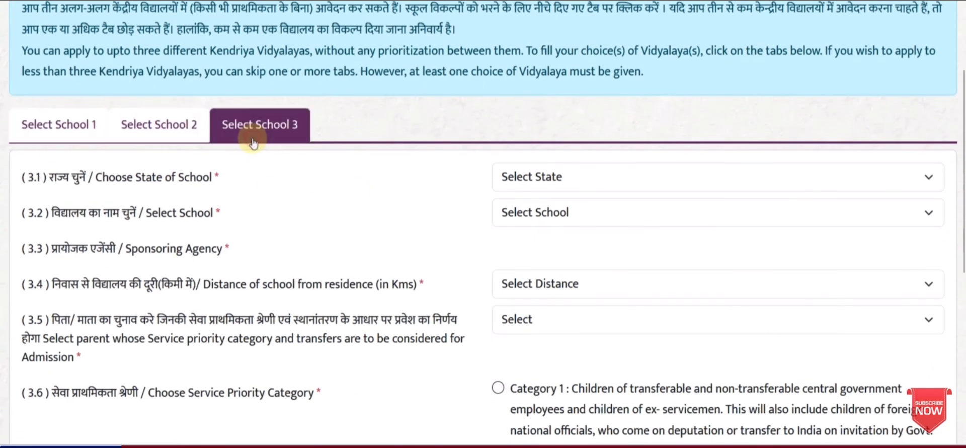
{"action": "left_click", "coordinate": [75, 132]}
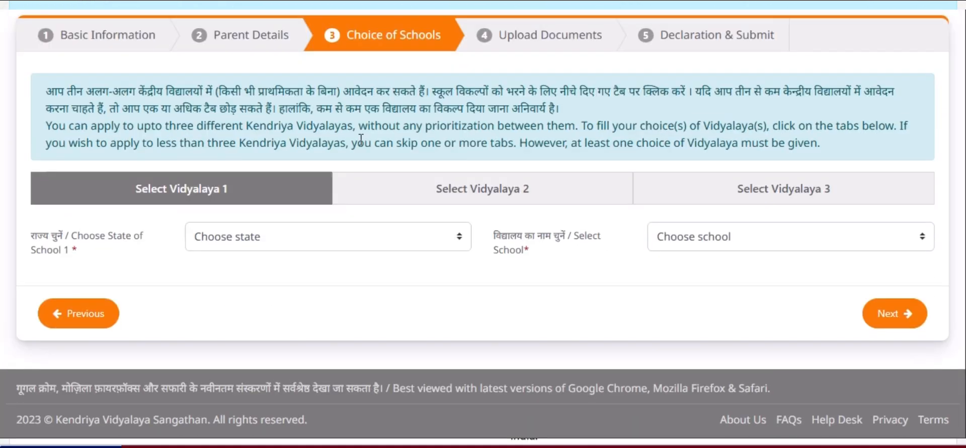
Choose Uttar Pradesh and KV DEORIA as the first school choice
{"action": "left_click", "coordinate": [338, 245]}
{"action": "key", "text": "u"}
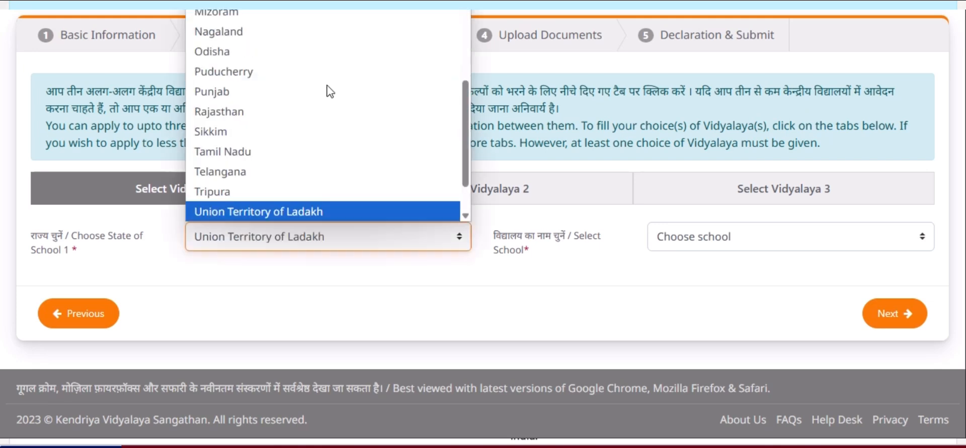
{"action": "key", "text": "u"}
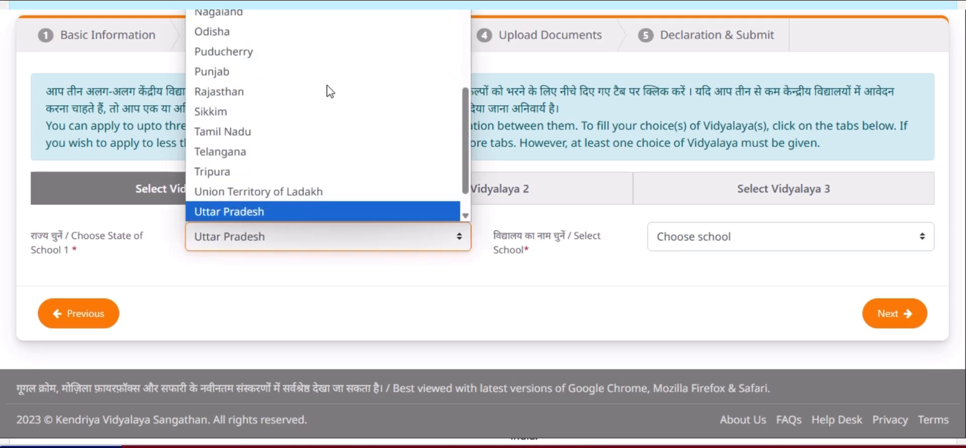
{"action": "key", "text": "Return"}
{"action": "left_click", "coordinate": [734, 242]}
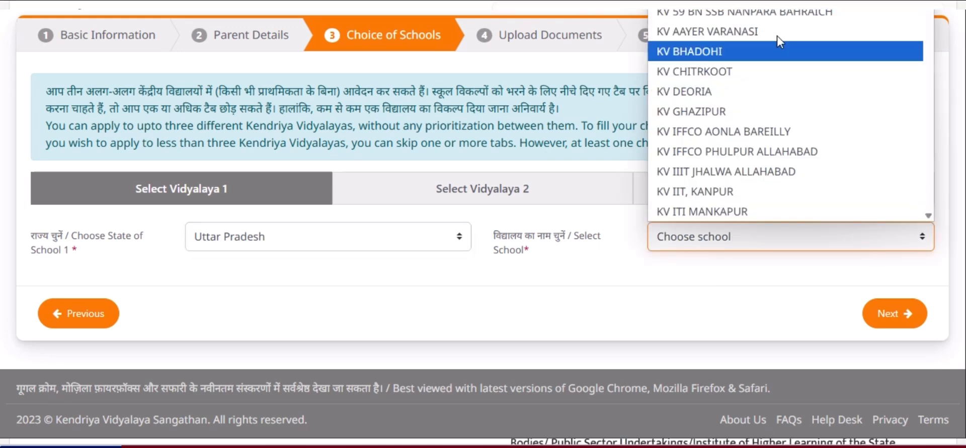
{"action": "left_click", "coordinate": [787, 100]}
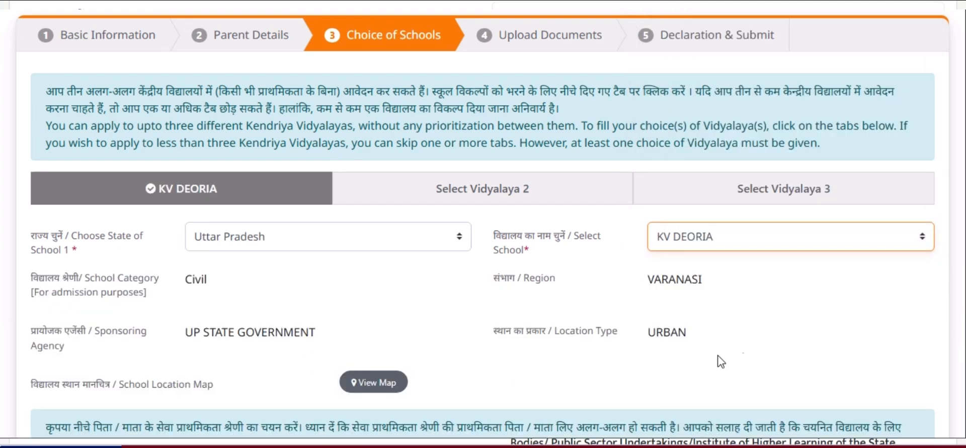
Select Category 5 service priority and save the application
{"action": "scroll", "coordinate": [874, 236], "scroll_direction": "down", "scroll_amount": 1}
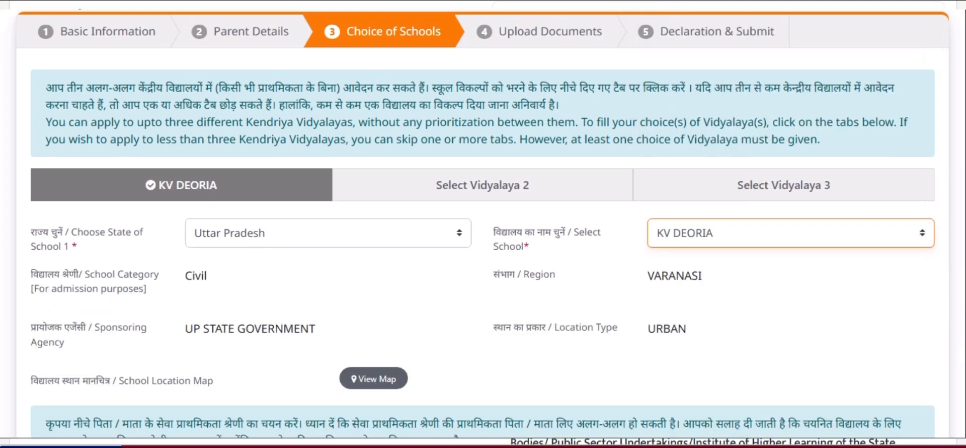
{"action": "scroll", "coordinate": [483, 226], "scroll_direction": "down", "scroll_amount": 1}
{"action": "scroll", "coordinate": [483, 226], "scroll_direction": "down", "scroll_amount": 3}
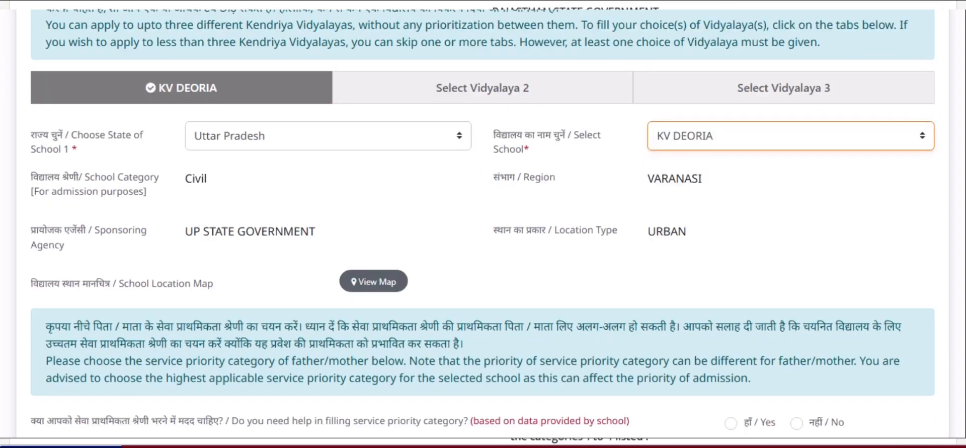
{"action": "scroll", "coordinate": [483, 226], "scroll_direction": "down", "scroll_amount": 1}
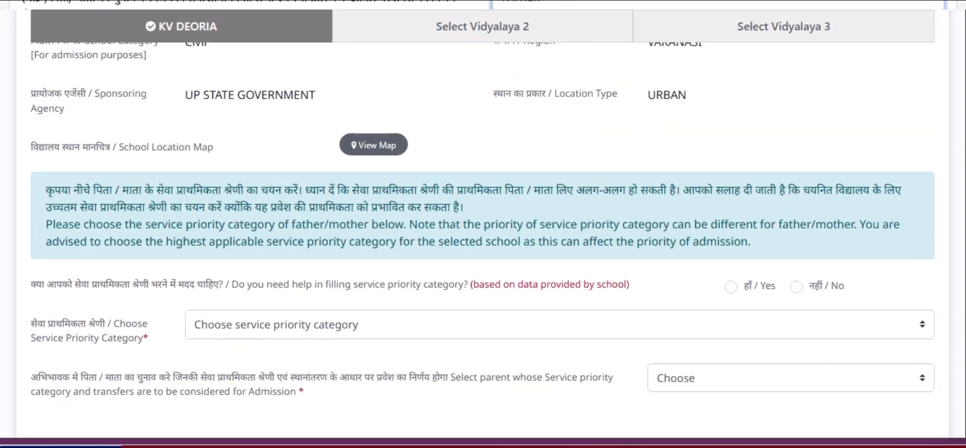
{"action": "scroll", "coordinate": [944, 305], "scroll_direction": "down", "scroll_amount": 1}
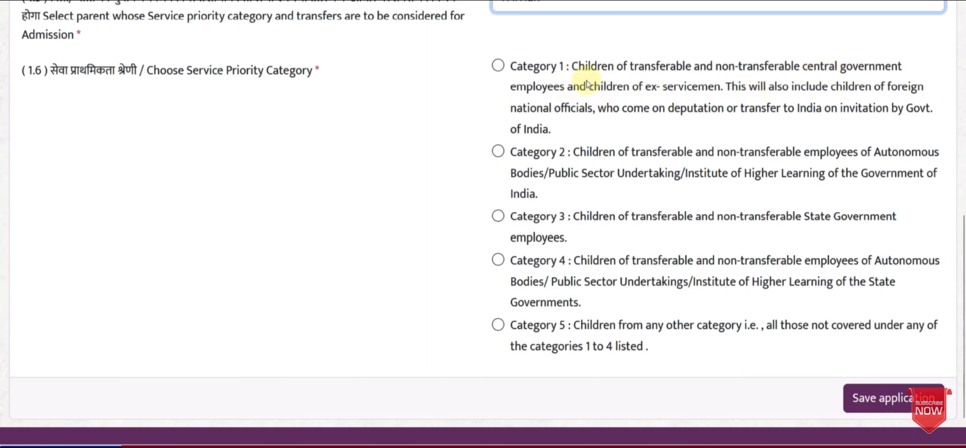
{"action": "left_click", "coordinate": [499, 66]}
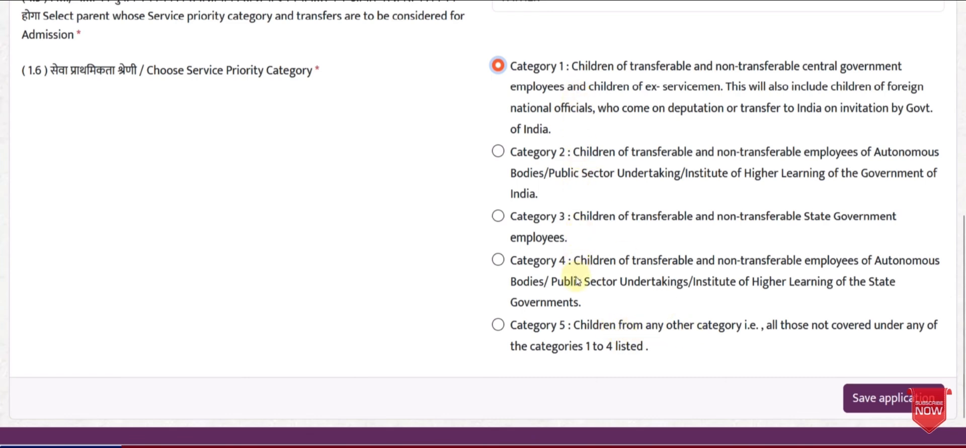
{"action": "left_click", "coordinate": [498, 325]}
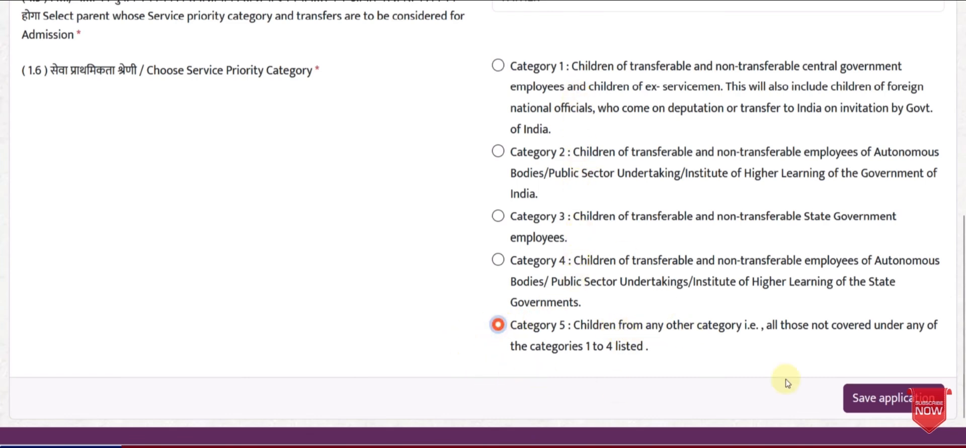
{"action": "left_click", "coordinate": [888, 407]}
Look through School 2's state list, leaving it unset
{"action": "left_click", "coordinate": [196, 127]}
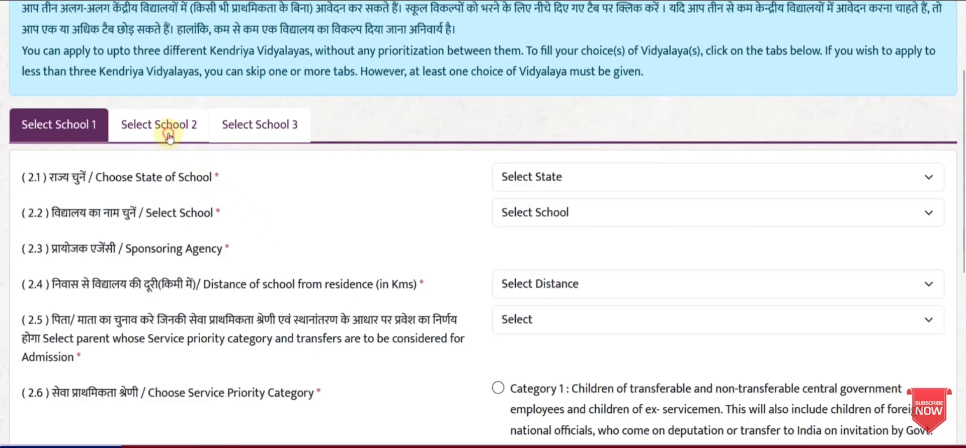
{"action": "left_click", "coordinate": [507, 179]}
{"action": "left_click", "coordinate": [435, 219]}
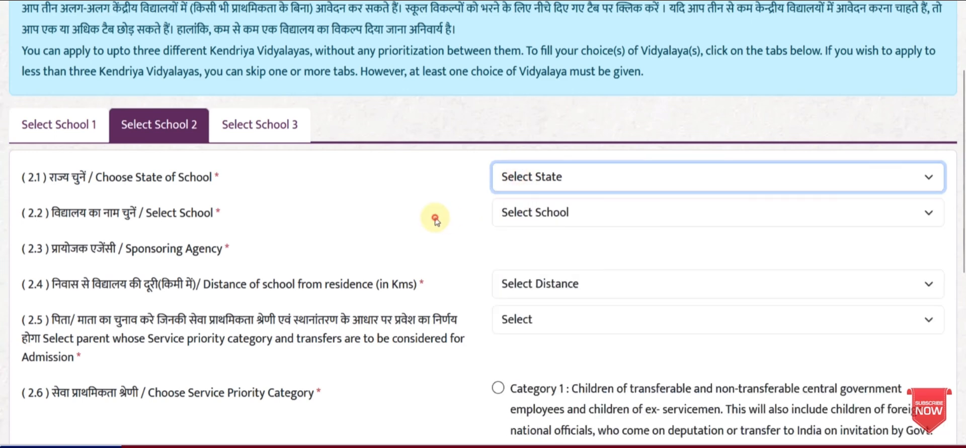
{"action": "left_click", "coordinate": [534, 185]}
{"action": "scroll", "coordinate": [563, 226], "scroll_direction": "down", "scroll_amount": 10}
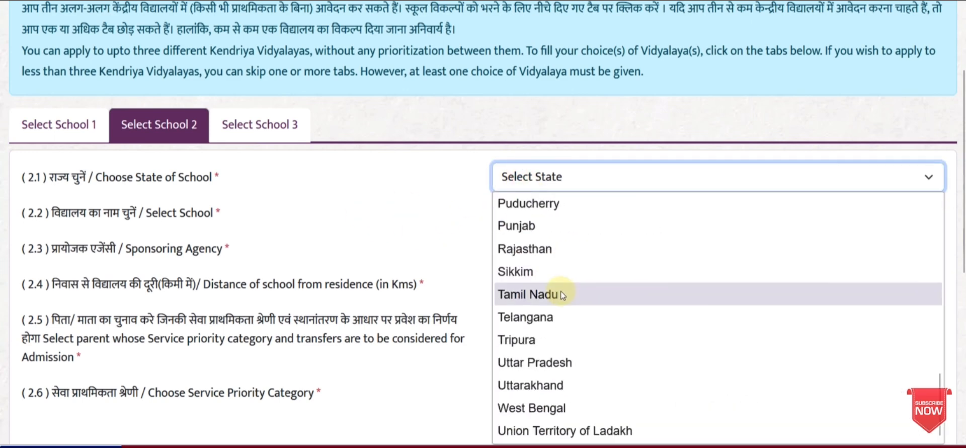
{"action": "left_click", "coordinate": [475, 241]}
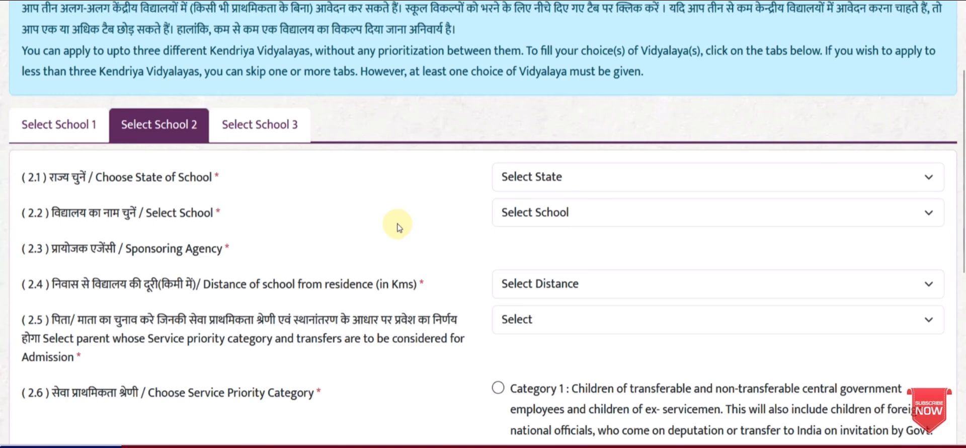
{"action": "scroll", "coordinate": [394, 222], "scroll_direction": "up", "scroll_amount": 2}
{"action": "left_click", "coordinate": [384, 43]}
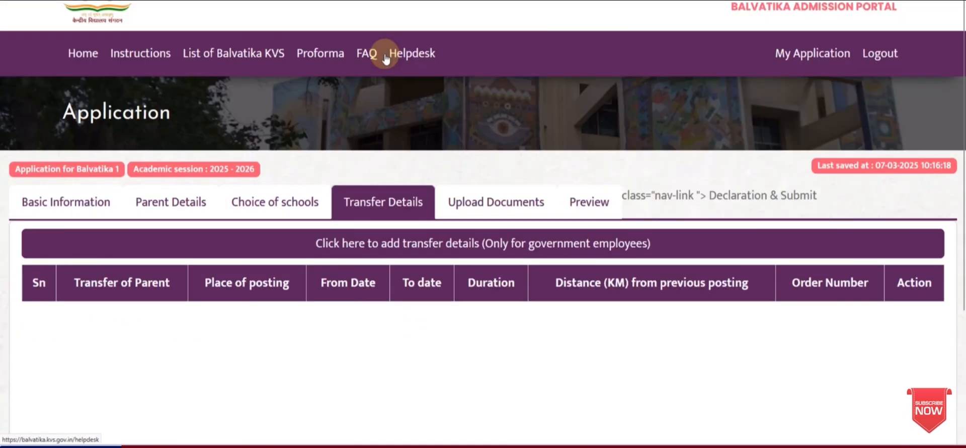
Open the transfer record form, close it without adding a transfer, then go to Upload Documents
{"action": "scroll", "coordinate": [397, 212], "scroll_direction": "down", "scroll_amount": 2}
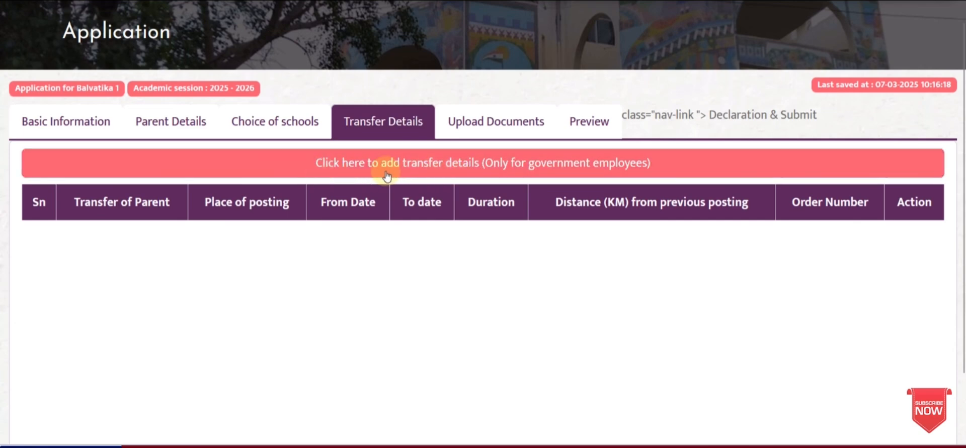
{"action": "left_click", "coordinate": [433, 167]}
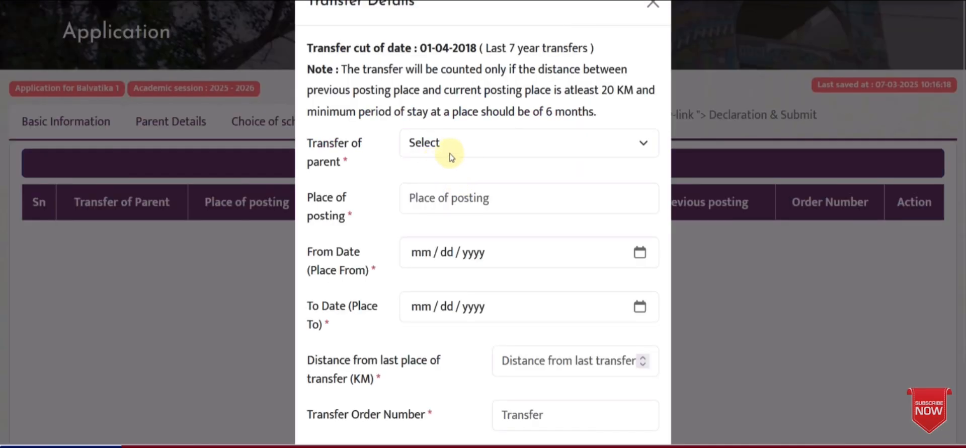
{"action": "left_click", "coordinate": [449, 153]}
{"action": "left_click", "coordinate": [383, 157]}
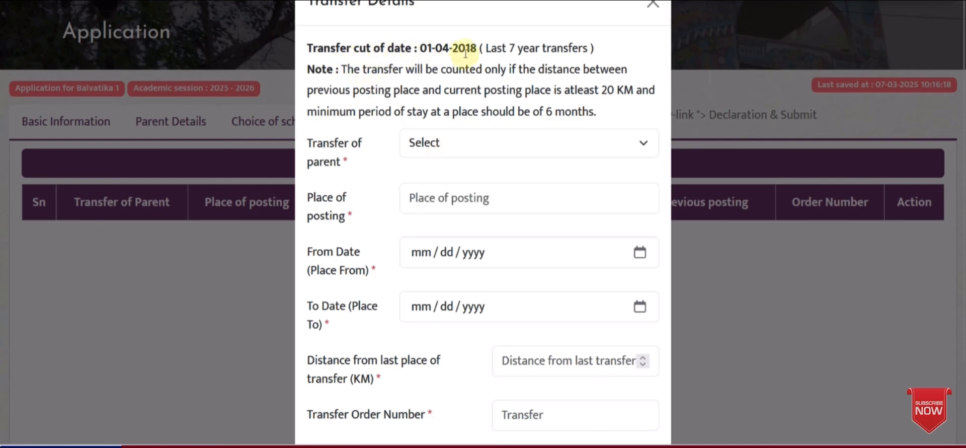
{"action": "scroll", "coordinate": [435, 128], "scroll_direction": "down", "scroll_amount": 2}
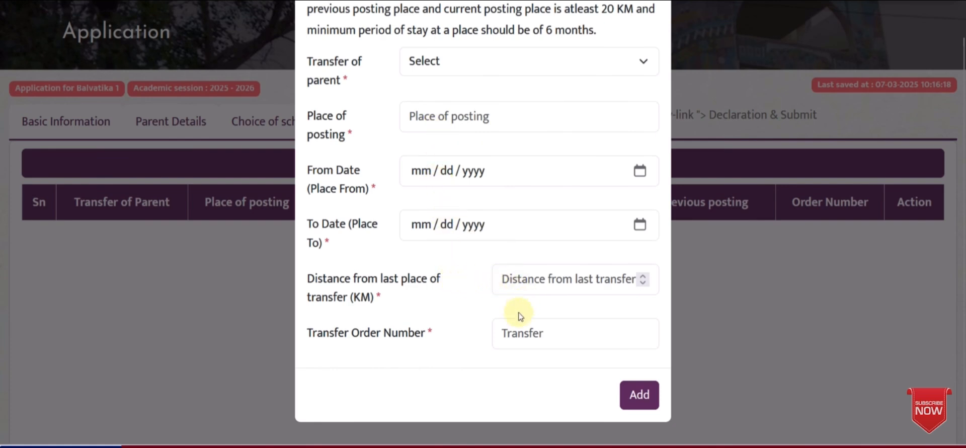
{"action": "scroll", "coordinate": [619, 201], "scroll_direction": "up", "scroll_amount": 2}
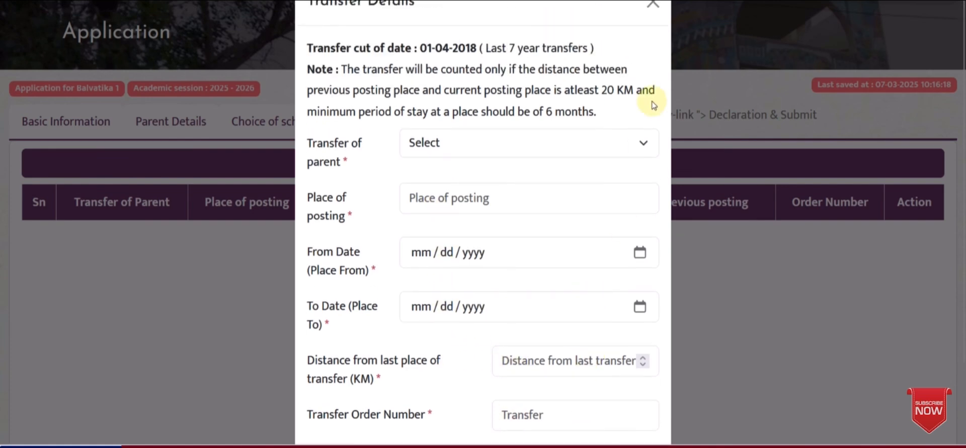
{"action": "left_click", "coordinate": [656, 5]}
{"action": "scroll", "coordinate": [654, 271], "scroll_direction": "down", "scroll_amount": 2}
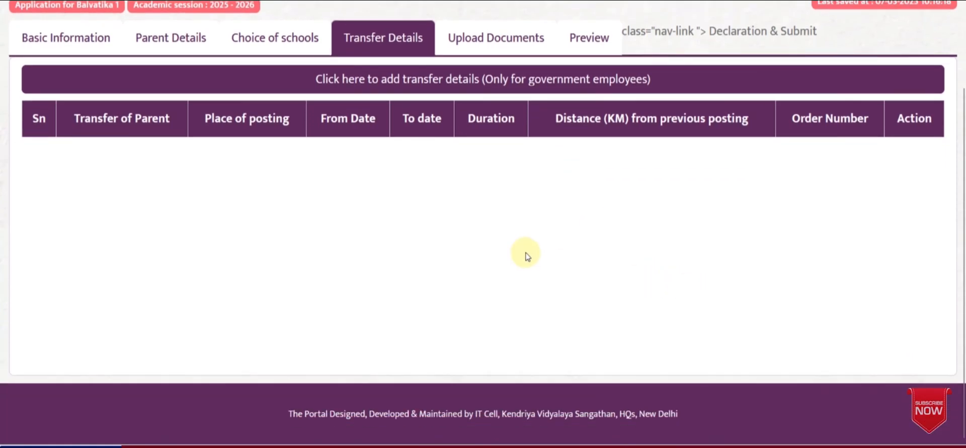
{"action": "scroll", "coordinate": [520, 211], "scroll_direction": "up", "scroll_amount": 2}
{"action": "left_click", "coordinate": [500, 123]}
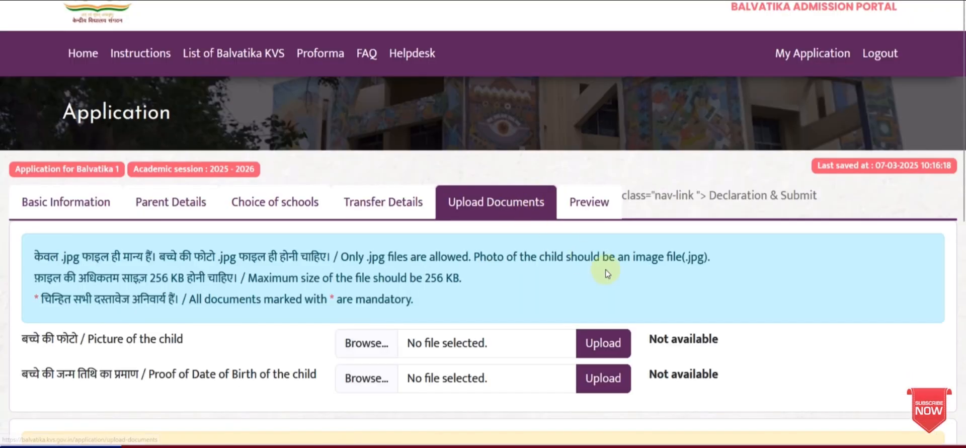
Read the required proofs of date of birth, passport size photo and residence
{"action": "scroll", "coordinate": [390, 254], "scroll_direction": "down", "scroll_amount": 3}
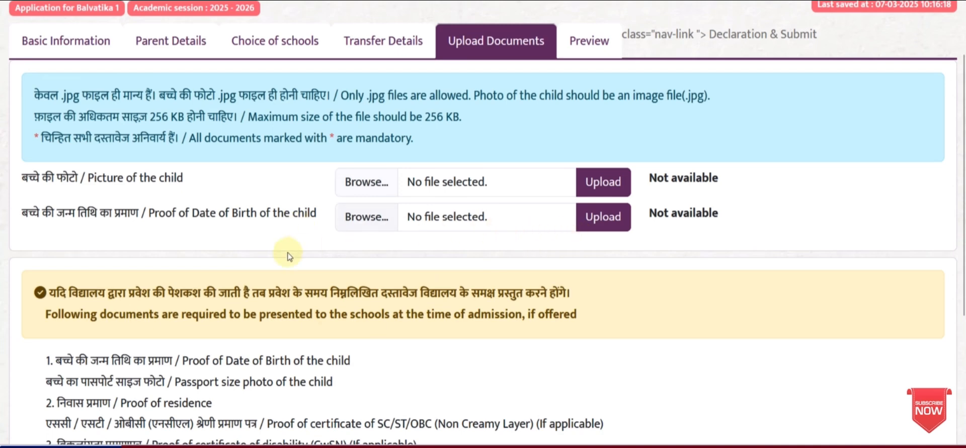
{"action": "scroll", "coordinate": [287, 247], "scroll_direction": "down", "scroll_amount": 3}
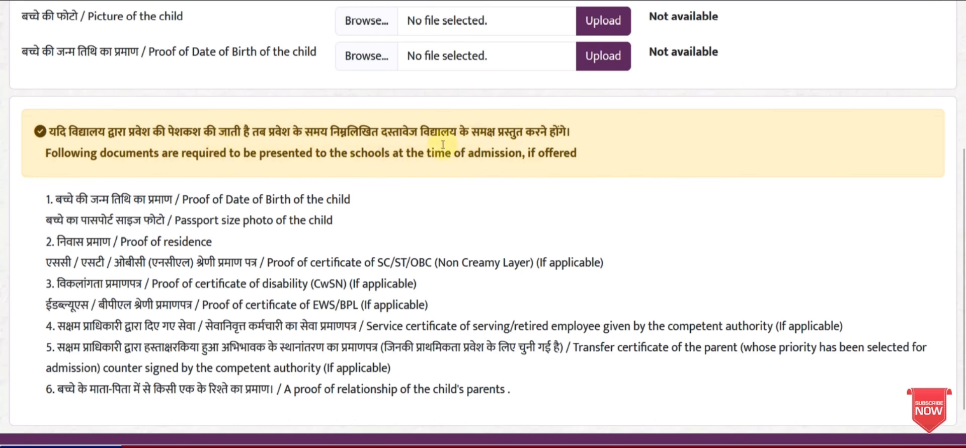
{"action": "scroll", "coordinate": [201, 161], "scroll_direction": "down", "scroll_amount": 1}
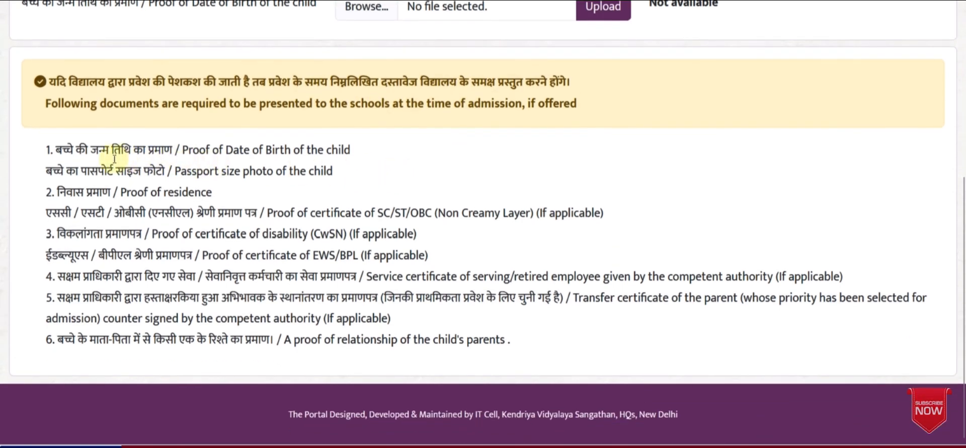
{"action": "left_click_drag", "start_coordinate": [191, 149], "coordinate": [308, 150]}
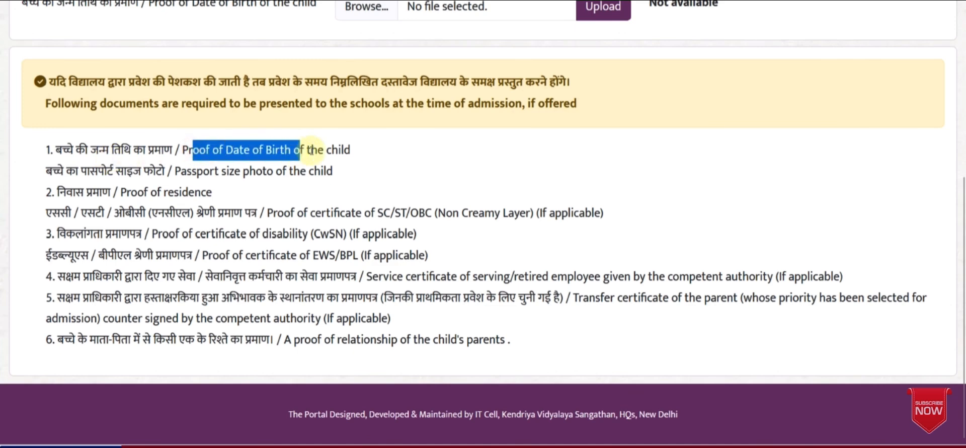
{"action": "left_click", "coordinate": [309, 151]}
{"action": "left_click_drag", "start_coordinate": [201, 170], "coordinate": [284, 170]}
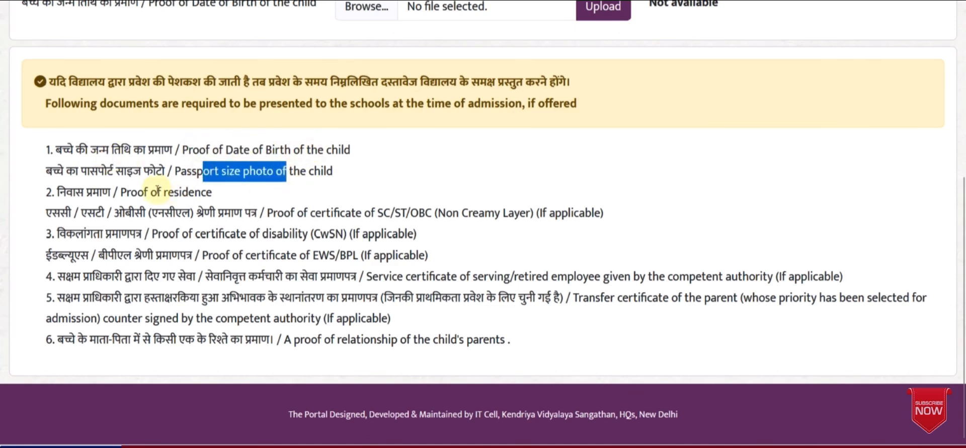
{"action": "left_click_drag", "start_coordinate": [148, 192], "coordinate": [189, 192]}
{"action": "left_click", "coordinate": [215, 192]}
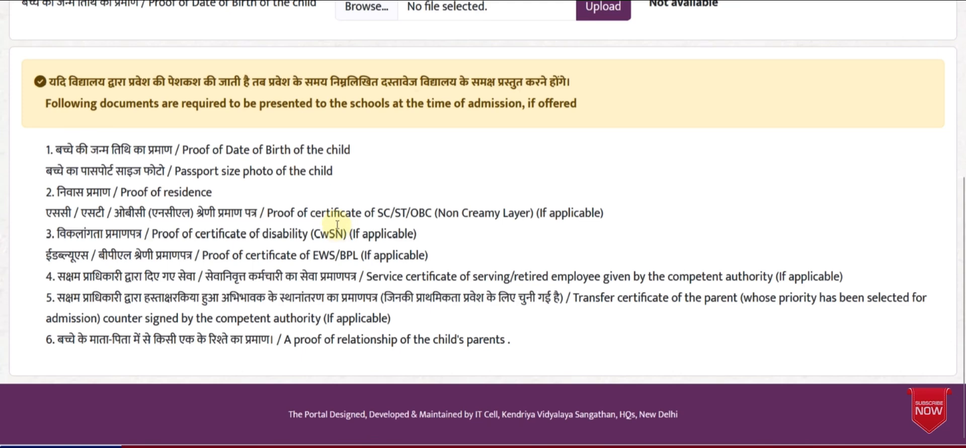
Review the SC/ST/OBC, disability, EWS/BPL and proof-of-relationship certificate requirements
{"action": "left_click_drag", "start_coordinate": [321, 212], "coordinate": [457, 214]}
{"action": "left_click", "coordinate": [459, 214]}
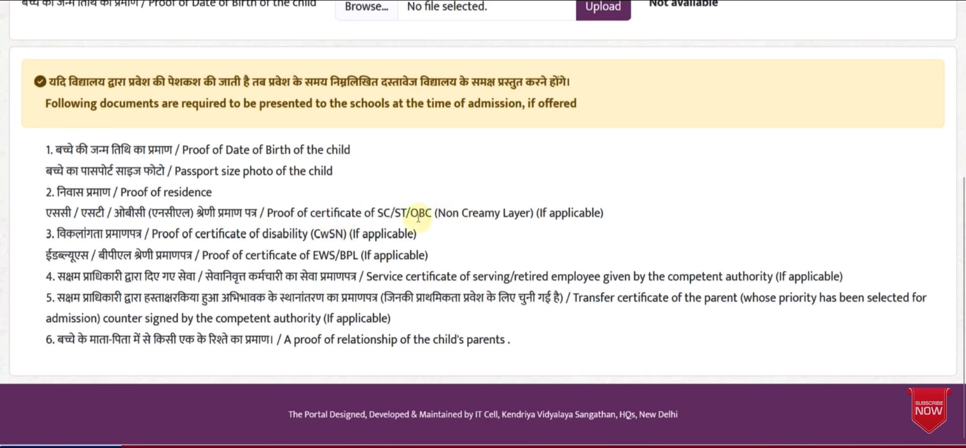
{"action": "left_click_drag", "start_coordinate": [181, 233], "coordinate": [360, 255]}
{"action": "left_click", "coordinate": [287, 233]}
{"action": "left_click", "coordinate": [360, 255]}
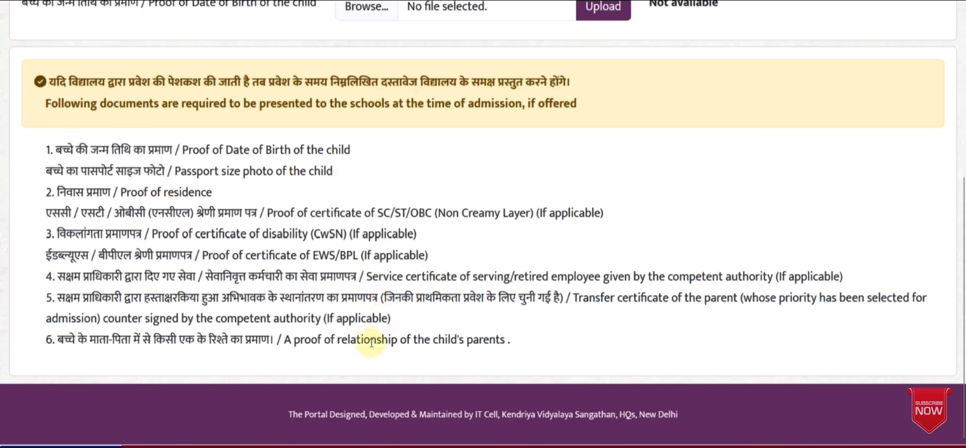
{"action": "left_click_drag", "start_coordinate": [304, 339], "coordinate": [483, 340]}
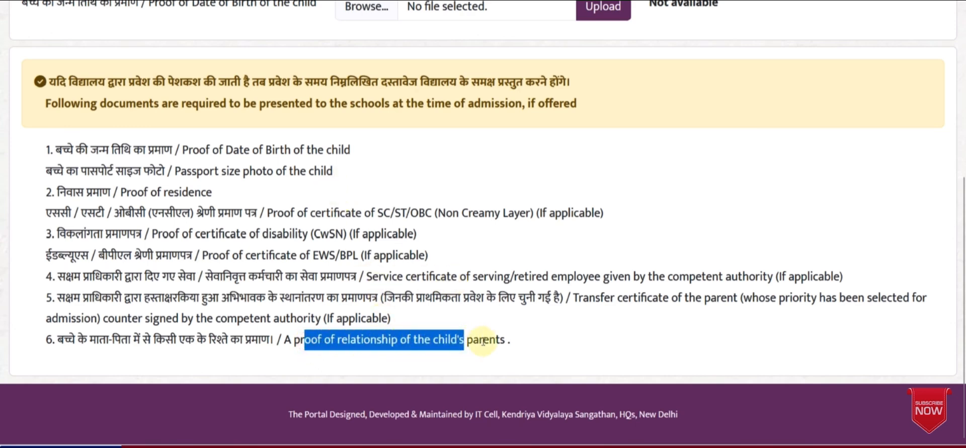
{"action": "left_click", "coordinate": [484, 340]}
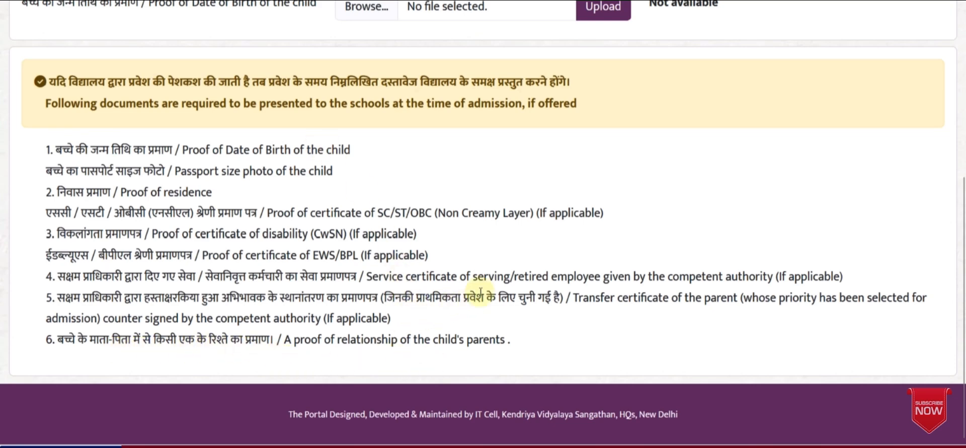
{"action": "scroll", "coordinate": [481, 291], "scroll_direction": "up", "scroll_amount": 2}
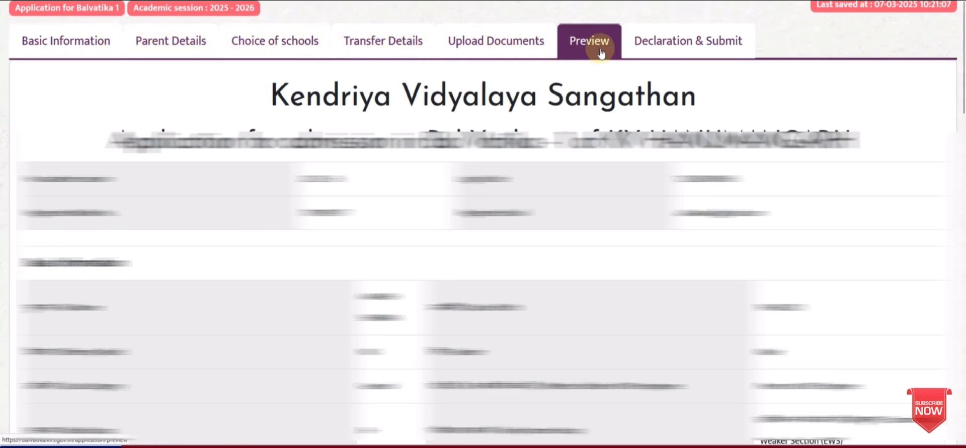
Tick the 'I have read the above mentioned terms' box under Declaration & Submit
{"action": "left_click", "coordinate": [661, 50]}
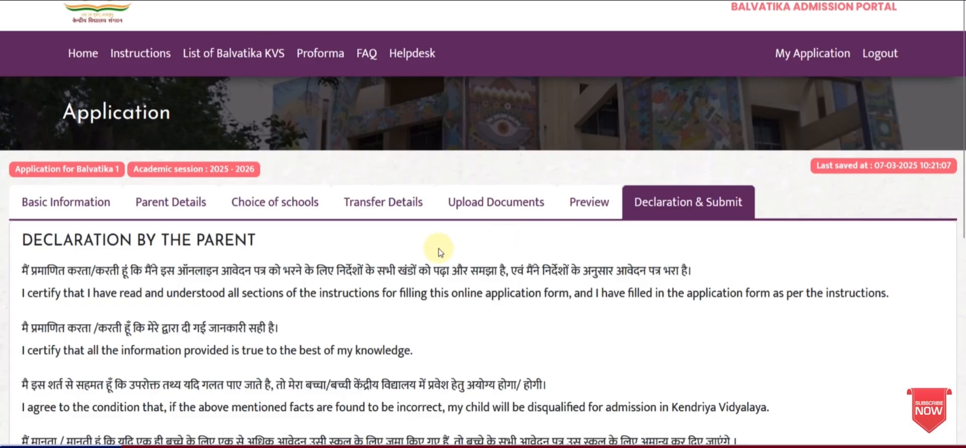
{"action": "scroll", "coordinate": [437, 248], "scroll_direction": "down", "scroll_amount": 3}
{"action": "scroll", "coordinate": [344, 242], "scroll_direction": "down", "scroll_amount": 5}
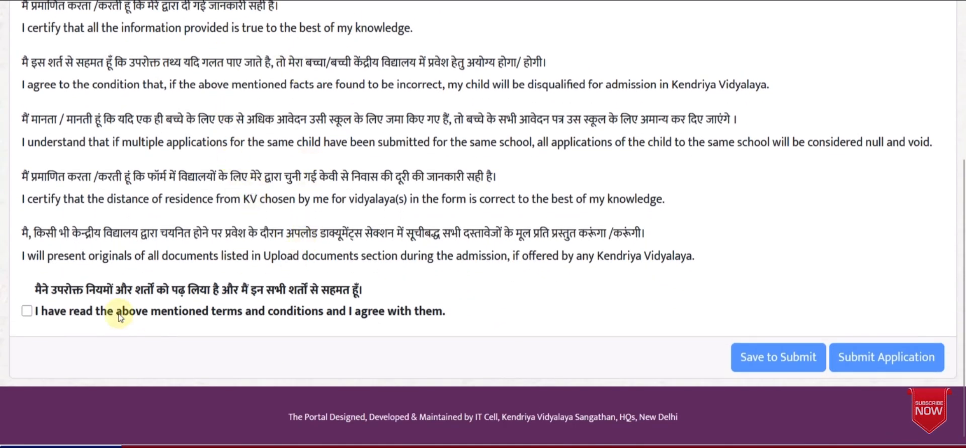
{"action": "left_click", "coordinate": [27, 312]}
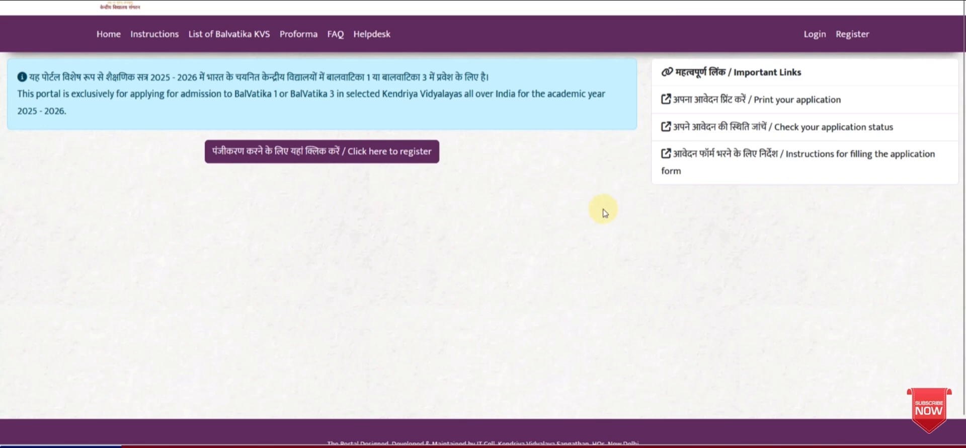
Try Print application and Check status, both needing sign-in, then open List of Balvatika KVS
{"action": "left_click", "coordinate": [773, 106]}
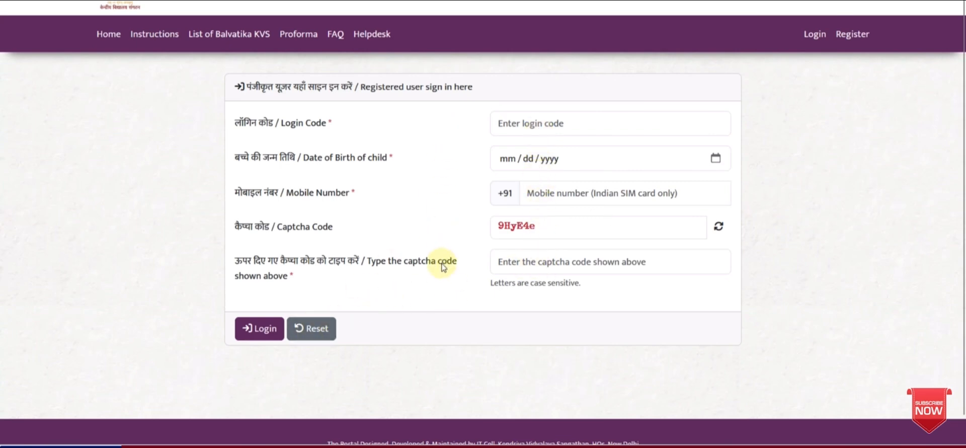
{"action": "left_click", "coordinate": [105, 36]}
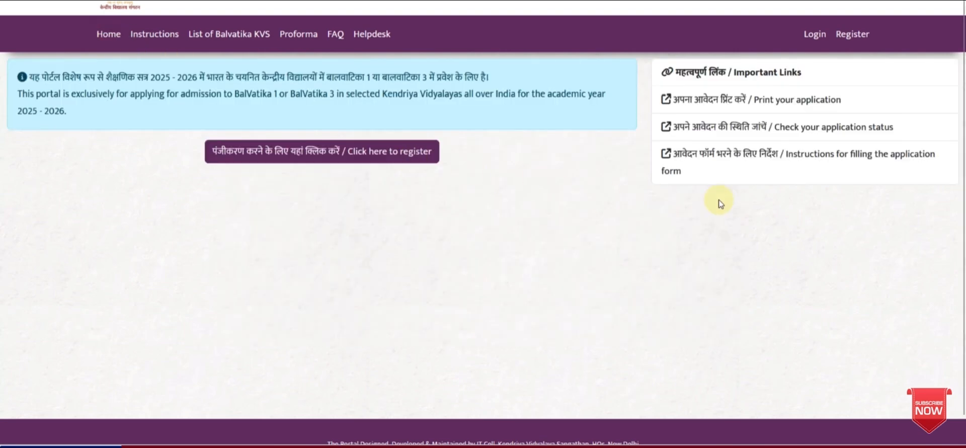
{"action": "left_click", "coordinate": [748, 135]}
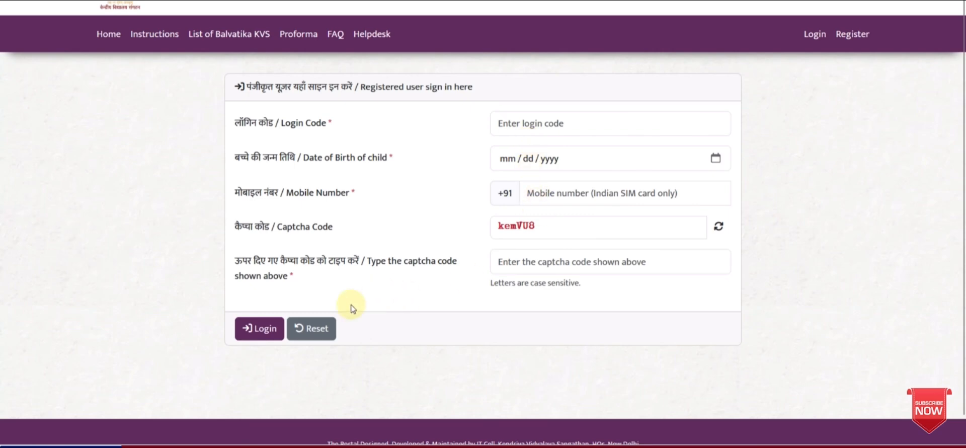
{"action": "left_click", "coordinate": [116, 36]}
{"action": "left_click", "coordinate": [221, 38]}
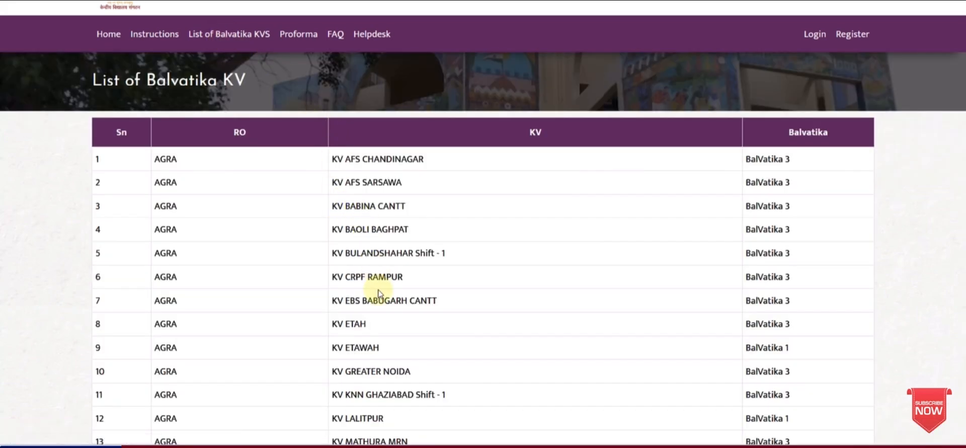
Skim the KV list, view the Proforma samples, and show the FAQ in Hindi
{"action": "scroll", "coordinate": [378, 293], "scroll_direction": "down", "scroll_amount": 8}
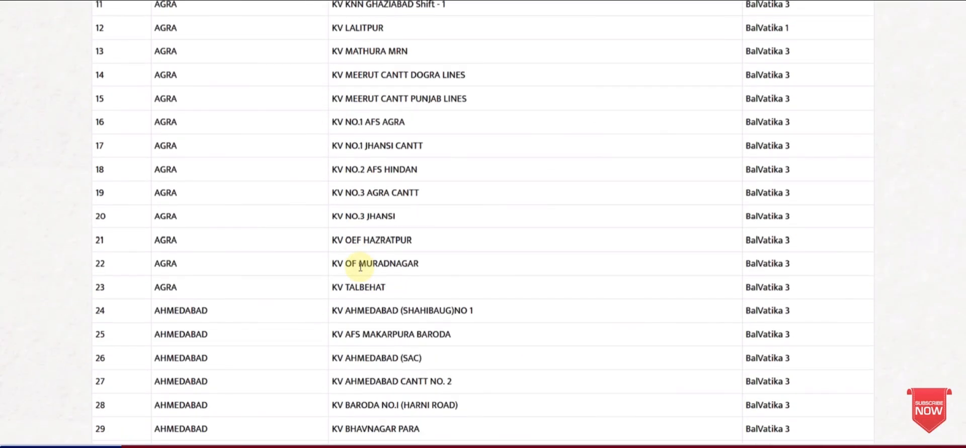
{"action": "scroll", "coordinate": [362, 263], "scroll_direction": "up", "scroll_amount": 5}
{"action": "scroll", "coordinate": [360, 267], "scroll_direction": "up", "scroll_amount": 3}
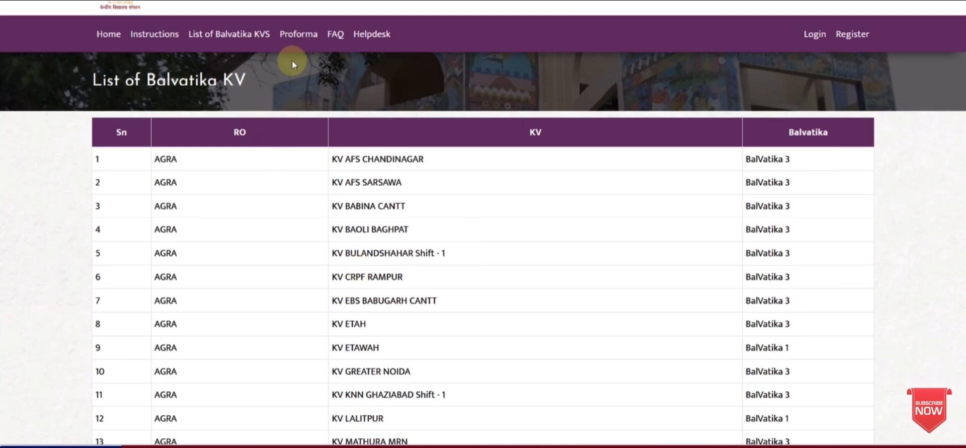
{"action": "left_click", "coordinate": [297, 34]}
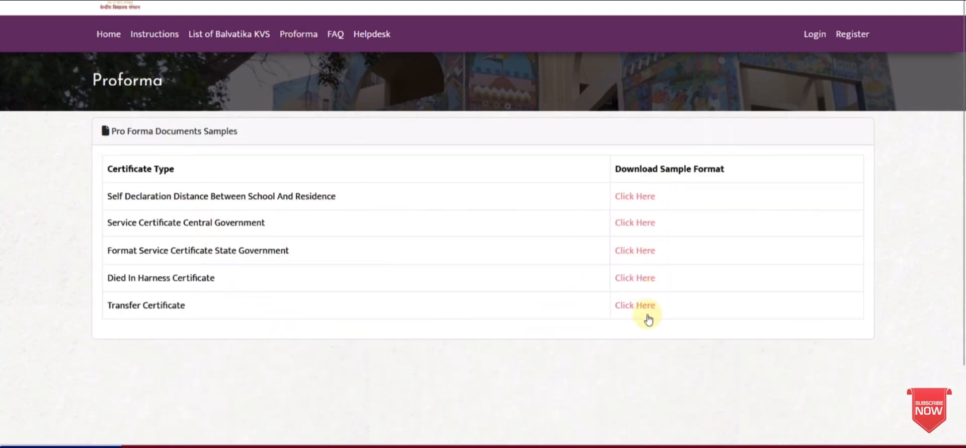
{"action": "left_click", "coordinate": [335, 34]}
{"action": "scroll", "coordinate": [425, 222], "scroll_direction": "down", "scroll_amount": 5}
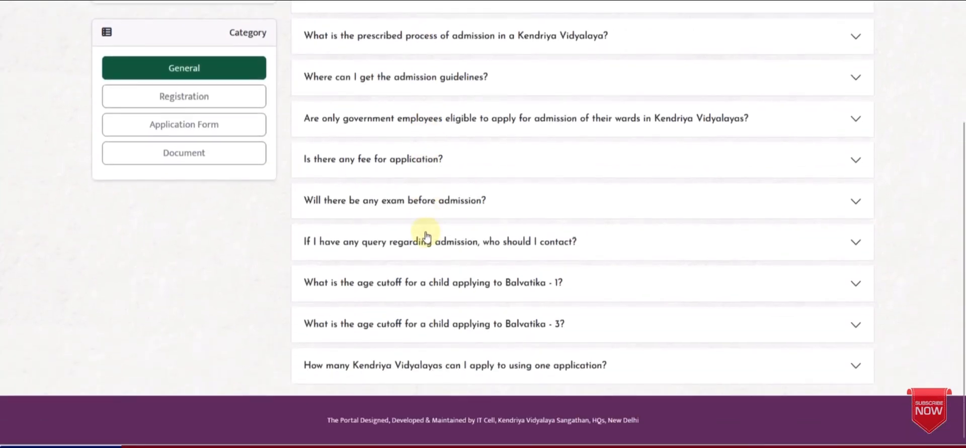
{"action": "scroll", "coordinate": [425, 236], "scroll_direction": "up", "scroll_amount": 5}
{"action": "left_click", "coordinate": [188, 207]}
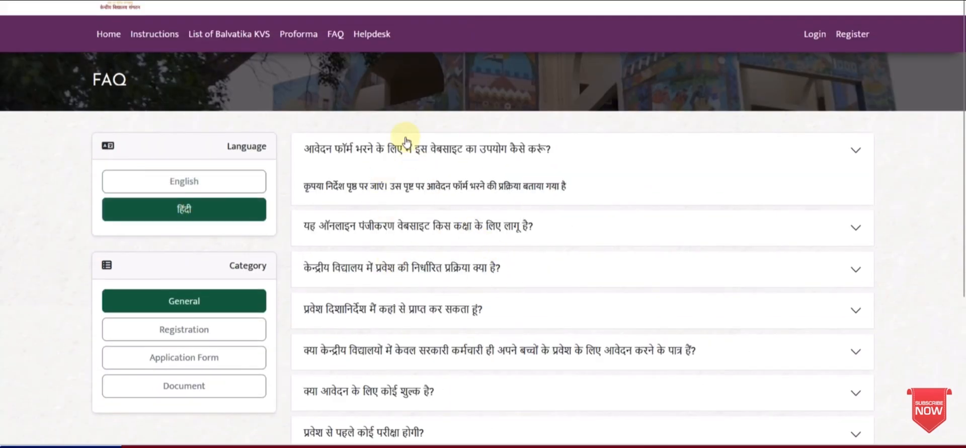
On the Helpdesk page, check the state list, then show the regional offices' contact information
{"action": "left_click", "coordinate": [372, 34]}
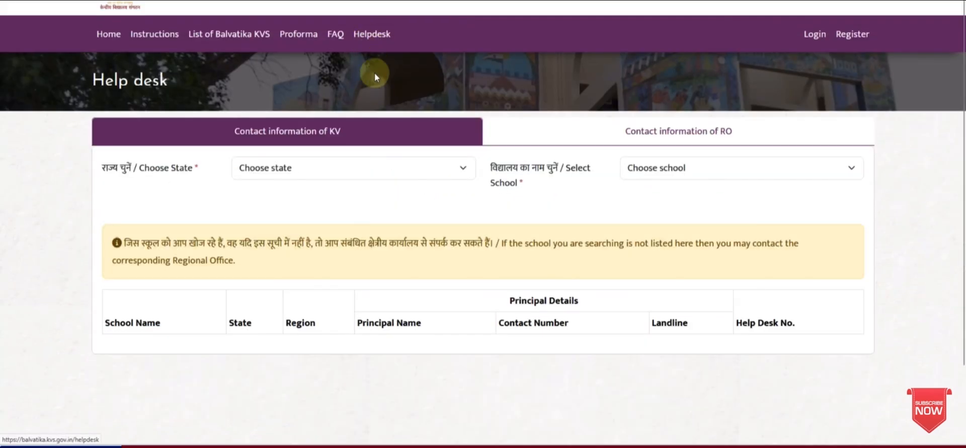
{"action": "left_click", "coordinate": [348, 177]}
{"action": "left_click", "coordinate": [596, 198]}
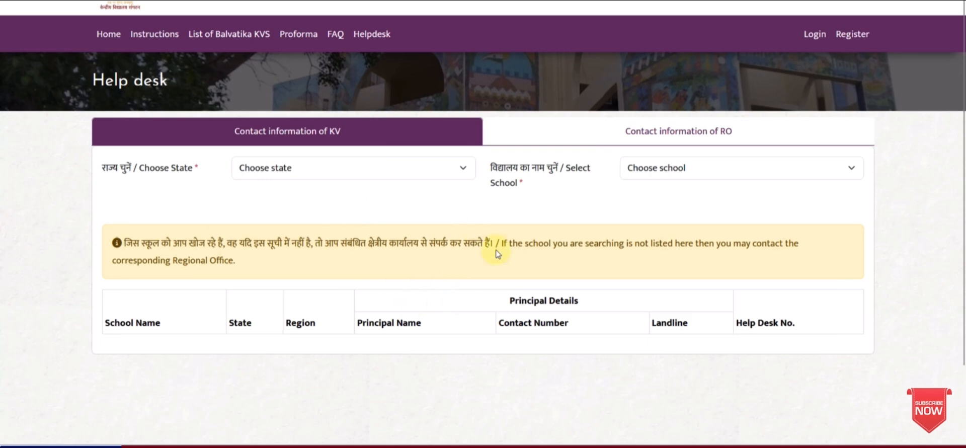
{"action": "left_click", "coordinate": [638, 144]}
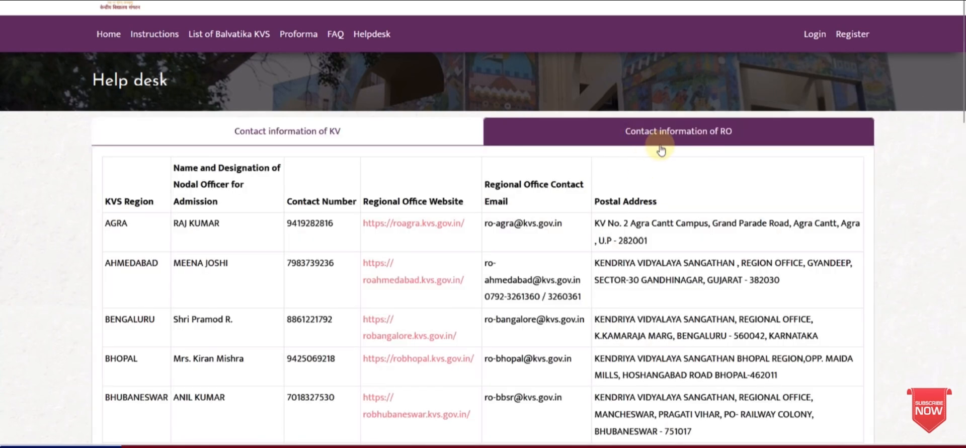